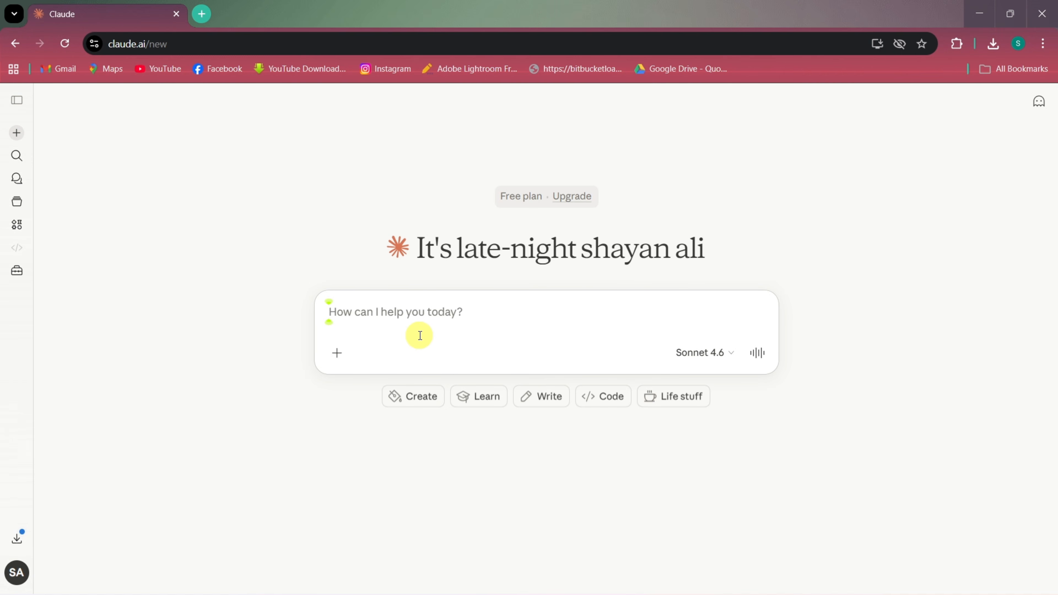
Ask for a button-run Excel VBA macro that centers the "Data" sheet, formats dates as dd-mmm-yyyy and builds a purple-themed table without changing any data.
{"action": "type", "text": "Create a VBA macro for Excel that works on a worksheet named \"Data\". The macro should be assigned to a button and, when clicked, perform the following tasks without modifying the actual data values: * Automatically detect the full dataset range. * Align all data (including headers) to the center both horizontally and vertically. * Identify and format date values into a consistent format (e.g., dd-mmm-yyyy). * Convert the dataset into a structured Excel Table. * Apply a purple-themed table style, including a colored header, alternating row shading, and visible borders. * Ensure the output is clean, professional, and visually consistent. Only improve formatting and presentation; do not alter or delete any data."}
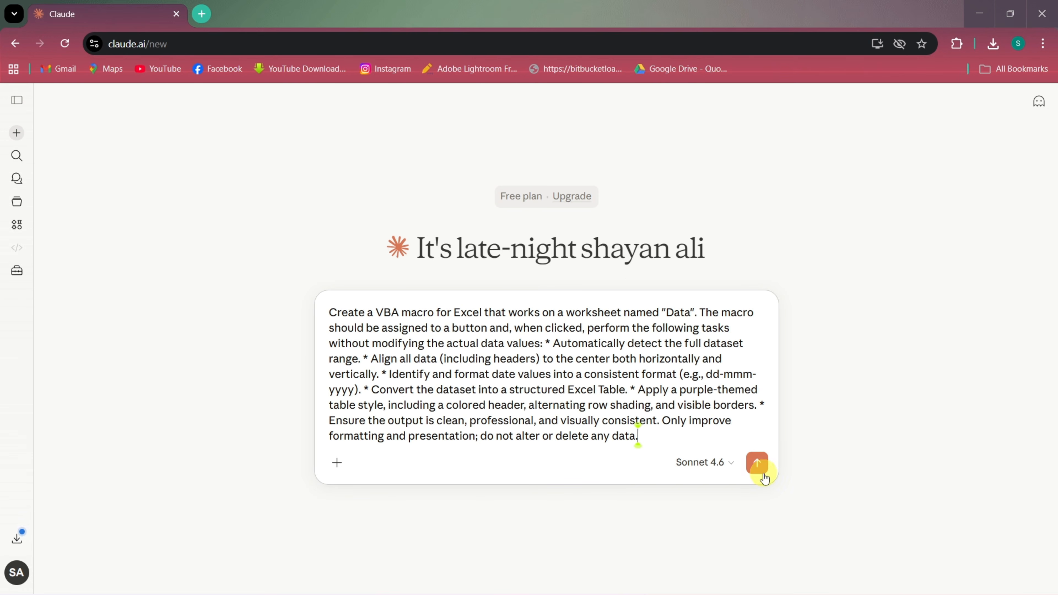
{"action": "left_click", "coordinate": [756, 463]}
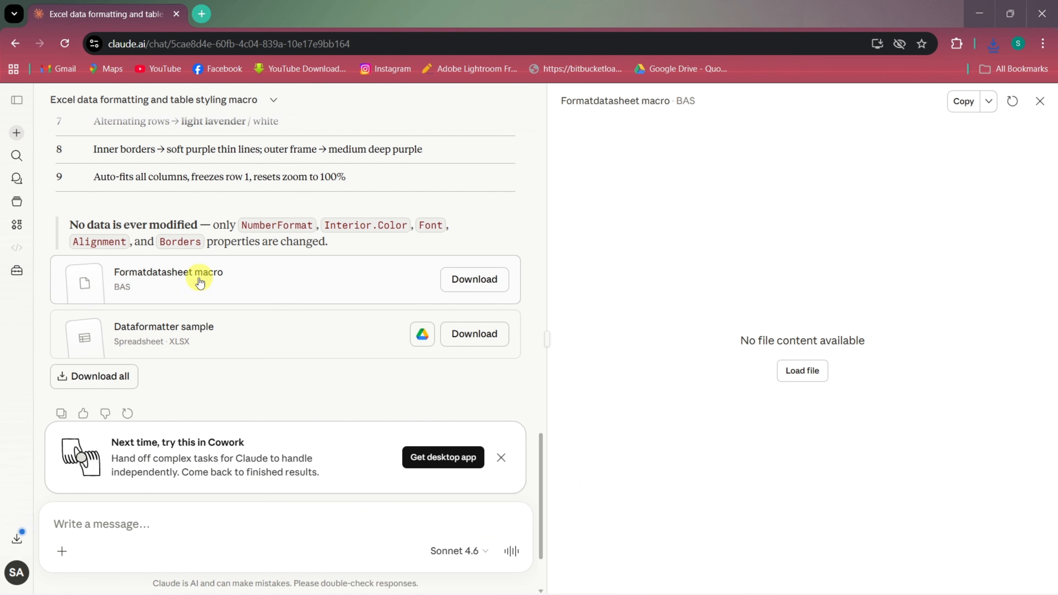
Download the generated FormatDataSheet_Macro.bas file, open it in Notepad and copy the macro code from Sub FormatDataSheet to the end.
{"action": "left_click", "coordinate": [461, 278]}
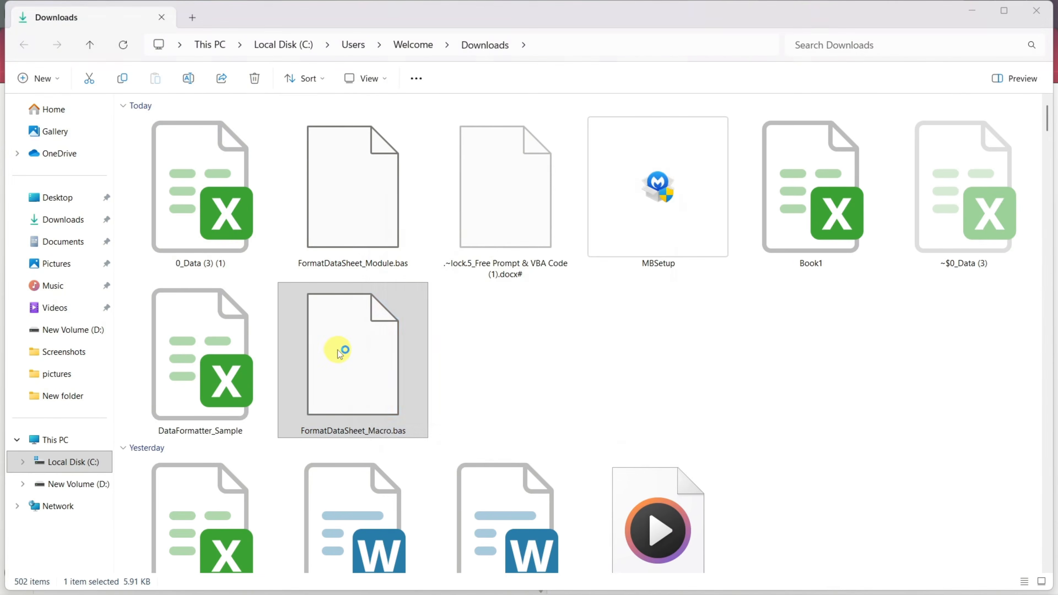
{"action": "left_click", "coordinate": [591, 480]}
{"action": "left_click", "coordinate": [571, 324]}
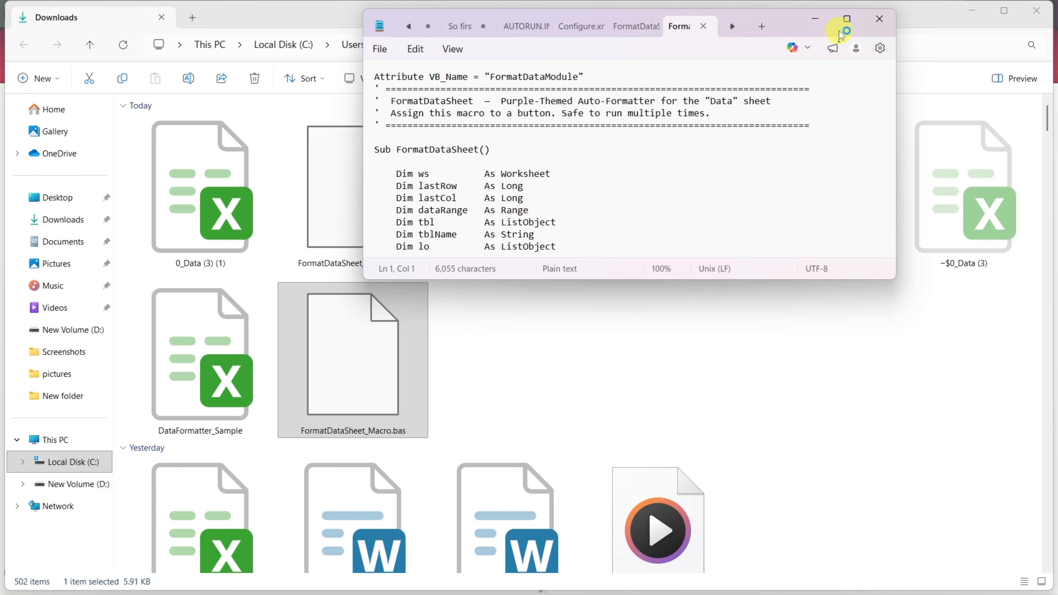
{"action": "left_click", "coordinate": [844, 23]}
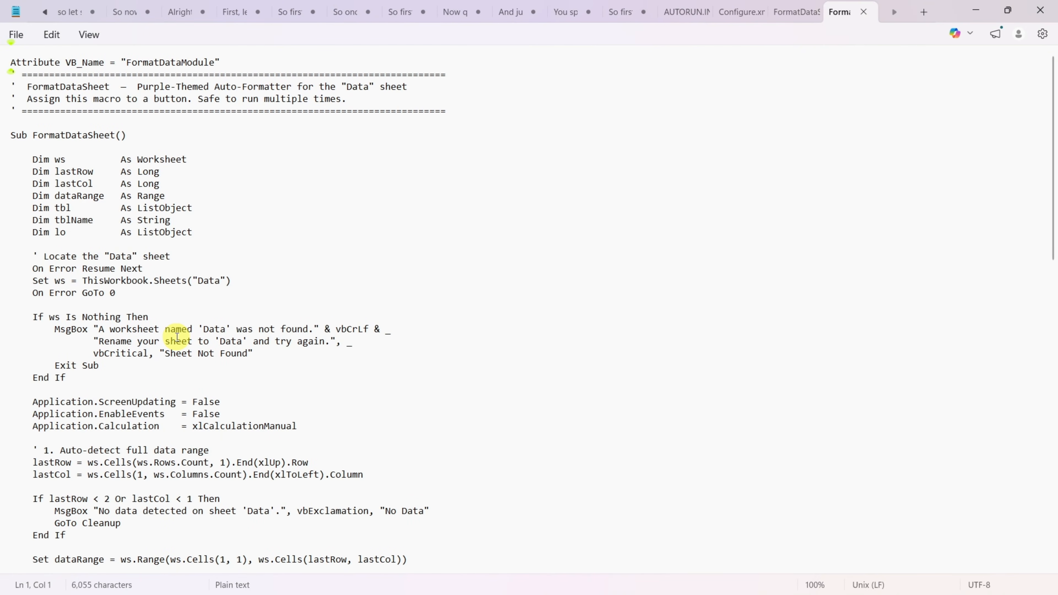
{"action": "key", "text": "ctrl+a"}
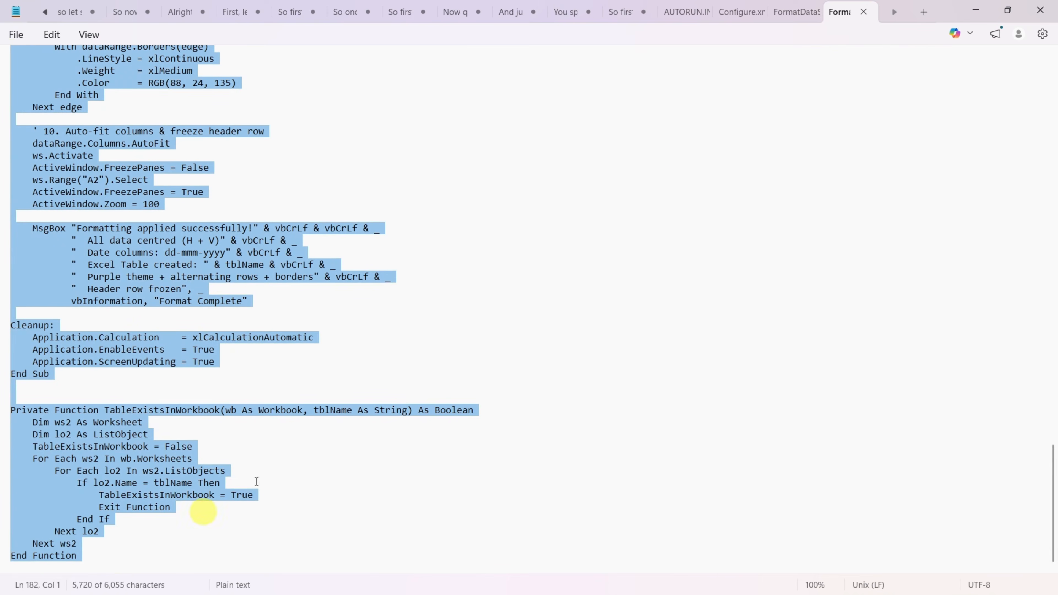
{"action": "left_click", "coordinate": [976, 10]}
Insert a new module in the Visual Basic editor of the Excel workbook 0_Data (3) and paste the copied macro code into it.
{"action": "left_click", "coordinate": [368, 44]}
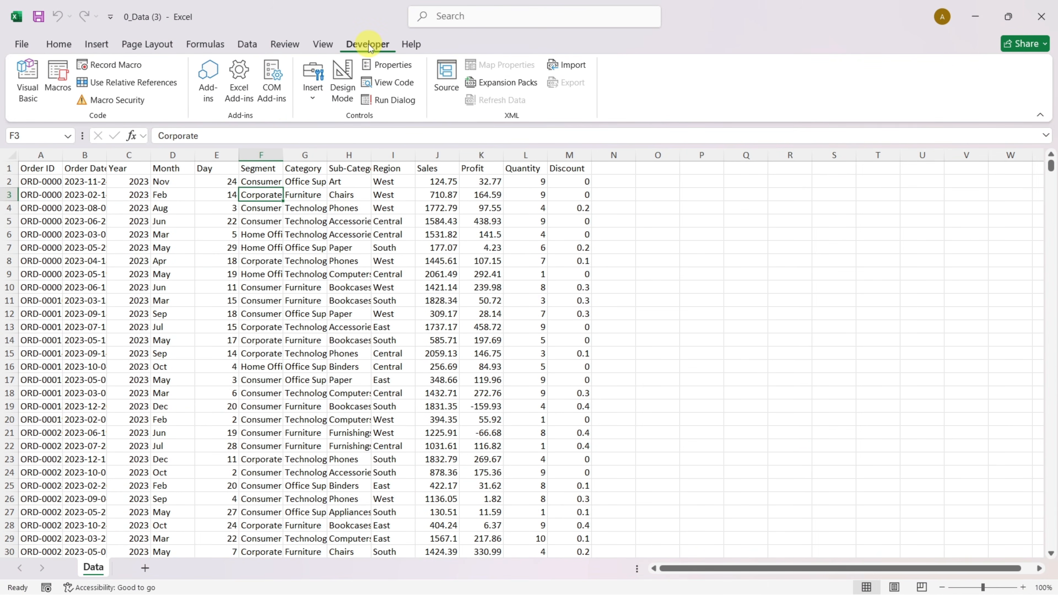
{"action": "left_click", "coordinate": [42, 87]}
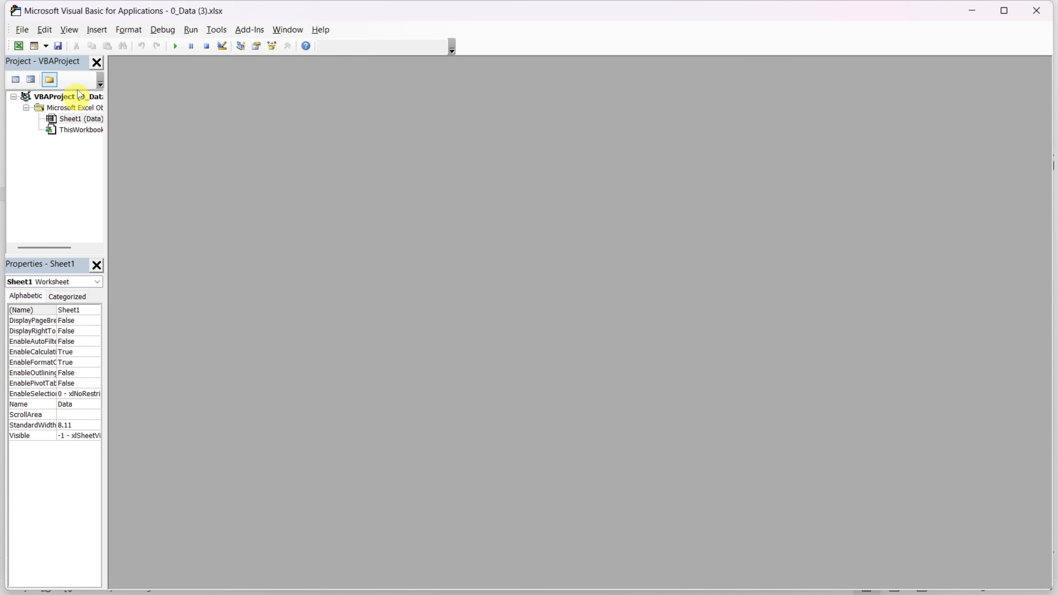
{"action": "left_click", "coordinate": [102, 33]}
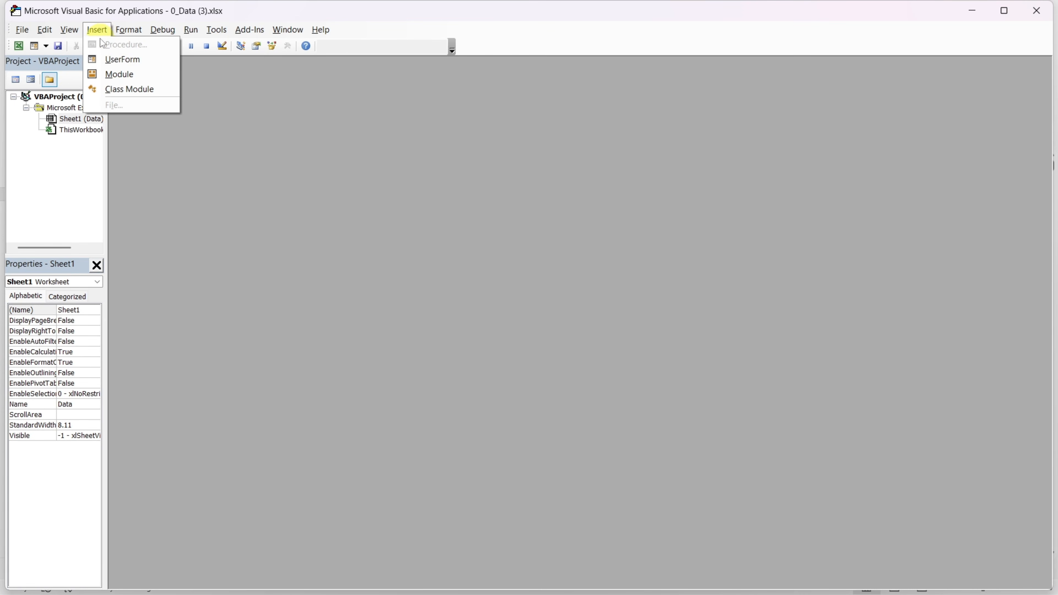
{"action": "left_click", "coordinate": [114, 70]}
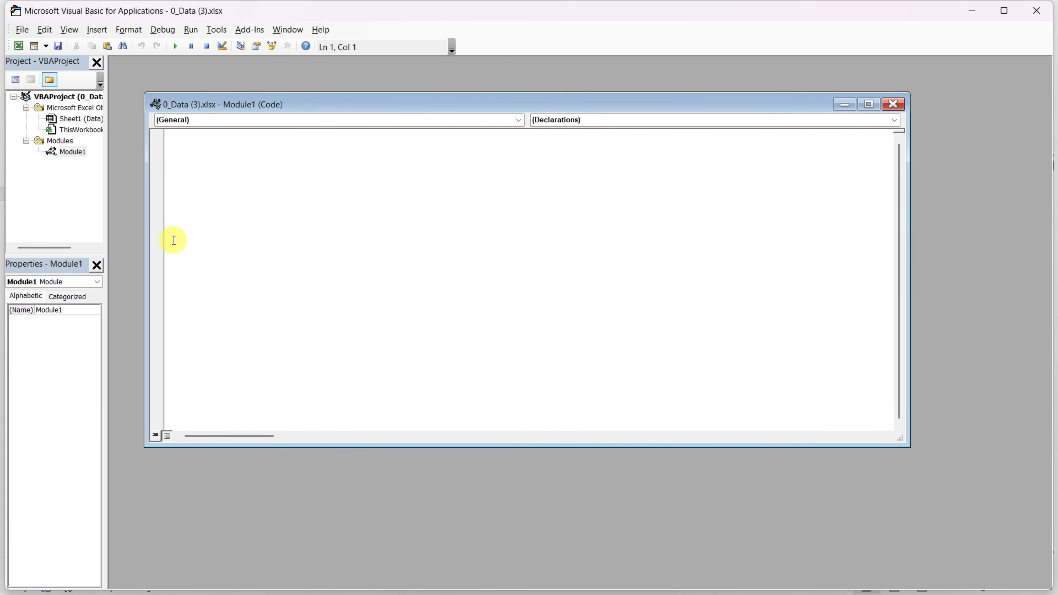
{"action": "key", "text": "ctrl+v"}
{"action": "scroll", "coordinate": [219, 266], "scroll_direction": "up", "scroll_amount": 20}
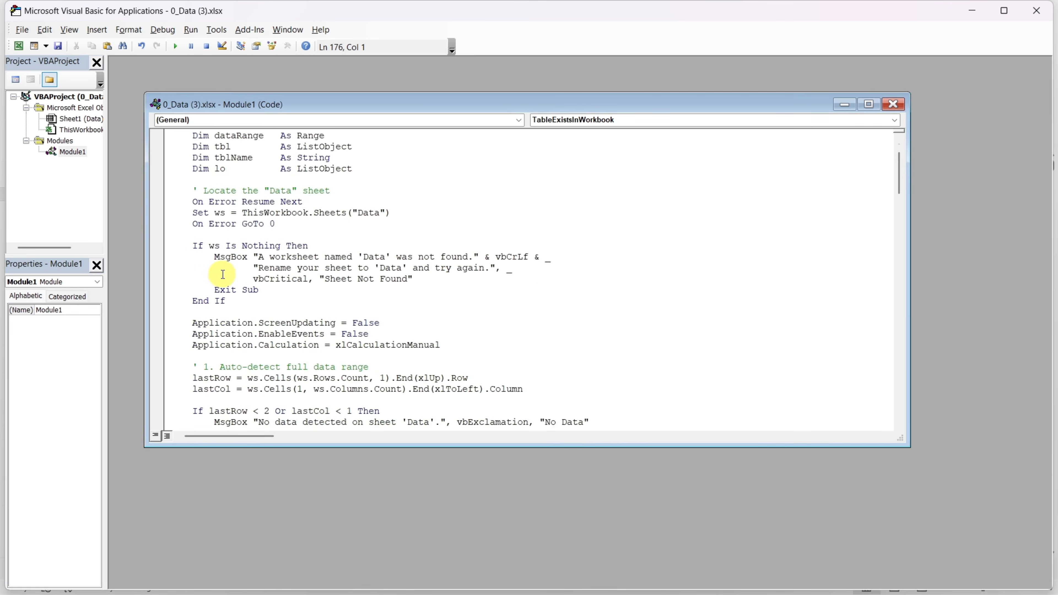
{"action": "scroll", "coordinate": [223, 274], "scroll_direction": "up", "scroll_amount": 2}
Rename the module as formatandcleandata and return to the worksheet.
{"action": "left_click", "coordinate": [33, 310]}
{"action": "left_click", "coordinate": [69, 309]}
{"action": "key", "text": "BackSpace"}
{"action": "key", "text": "BackSpace"}
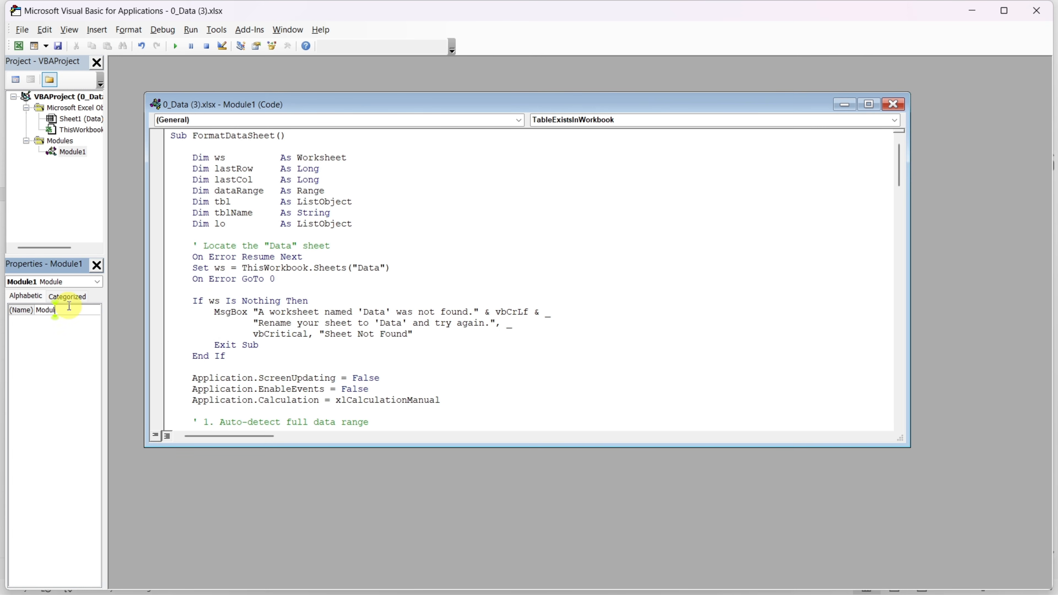
{"action": "key", "text": "BackSpace"}
{"action": "key", "text": "BackSpace"}
{"action": "key", "text": "BackSpace"}
{"action": "key", "text": "BackSpace"}
{"action": "key", "text": "BackSpace"}
{"action": "type", "text": "formatandcleandata"}
{"action": "key", "text": "Return"}
{"action": "key", "text": "alt+F11"}
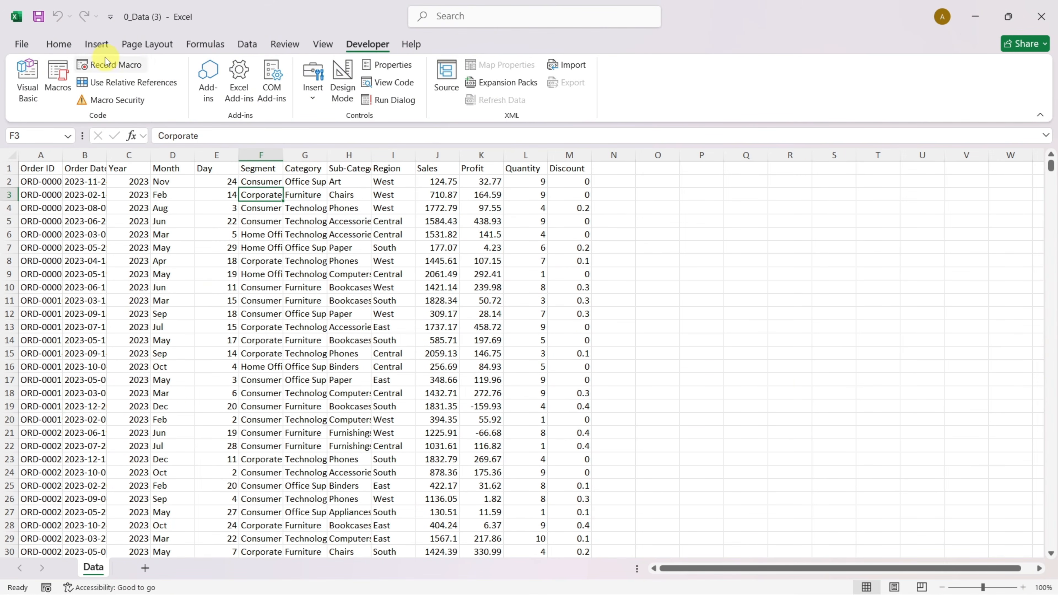
Draw a rounded rectangle about 1.9" by 0.63" in the empty cells beside the data and label it "clean and format data".
{"action": "left_click", "coordinate": [95, 49]}
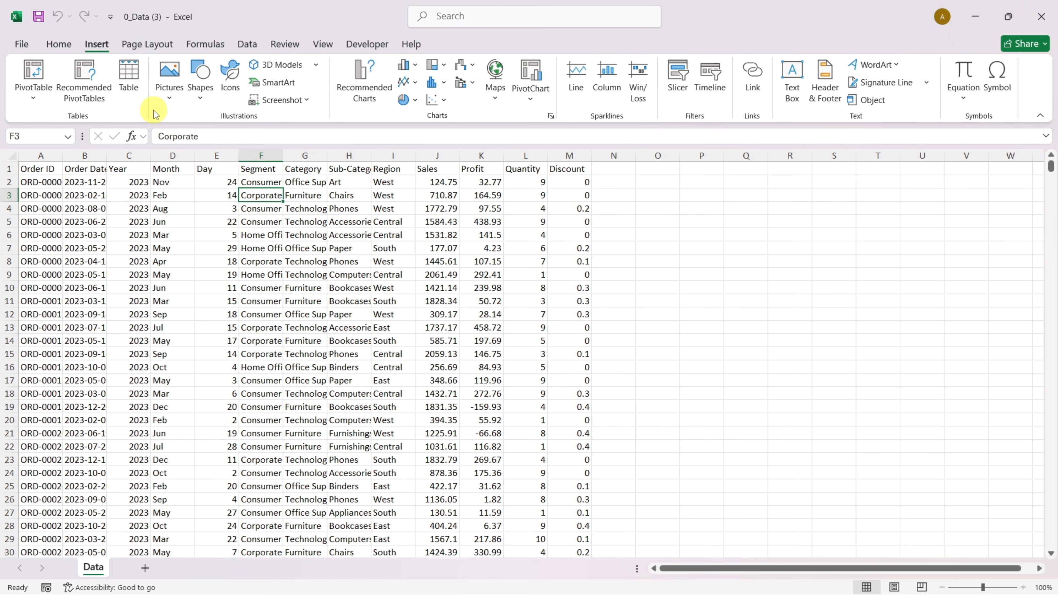
{"action": "left_click", "coordinate": [196, 89]}
{"action": "left_click", "coordinate": [279, 140]}
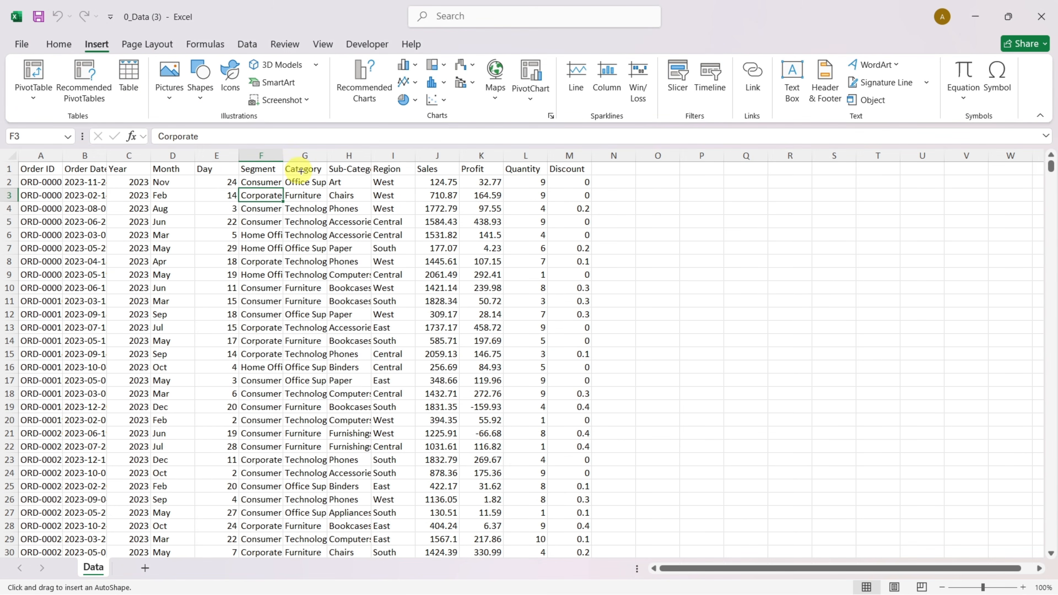
{"action": "mouse_move", "coordinate": [775, 325]}
{"action": "left_mouse_down"}
{"action": "mouse_move", "coordinate": [857, 366]}
{"action": "mouse_move", "coordinate": [902, 367]}
{"action": "left_mouse_up"}
{"action": "type", "text": "clean and format data"}
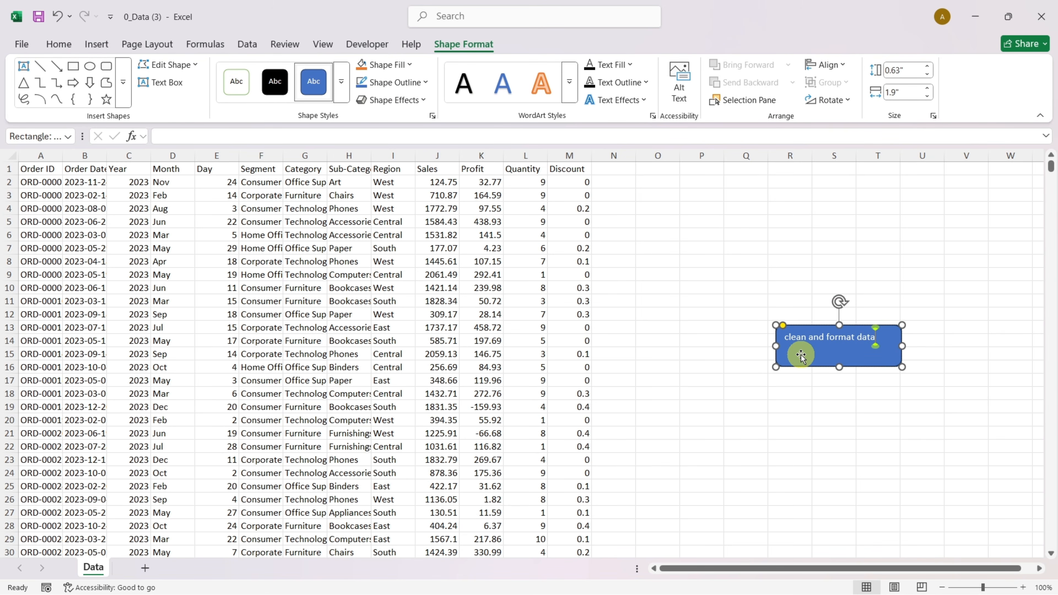
{"action": "left_click", "coordinate": [790, 403]}
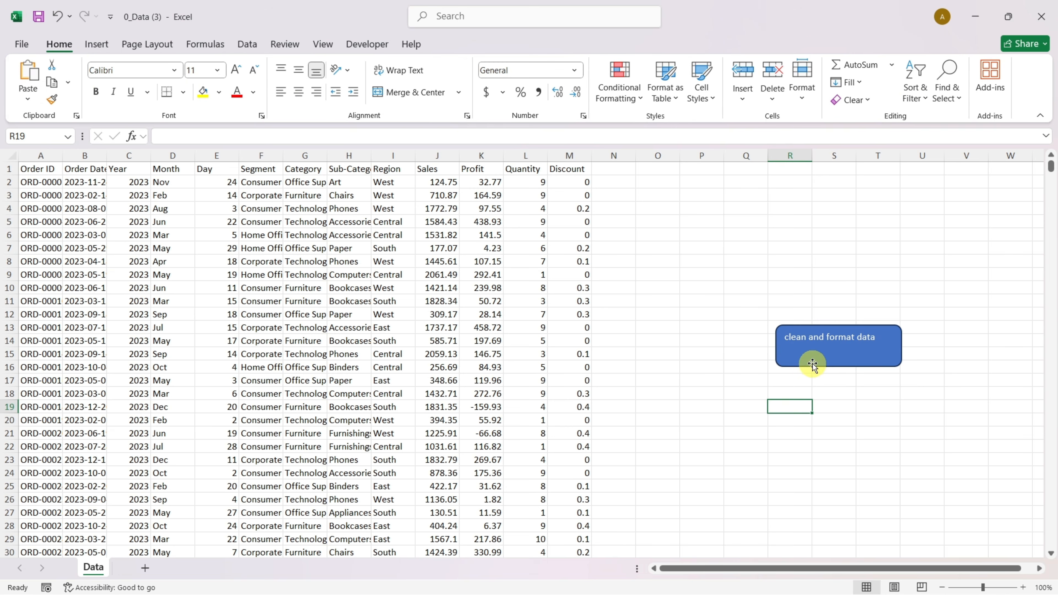
Assign the FormatDataSheet macro to the "clean and format data" rectangle.
{"action": "left_click", "coordinate": [819, 354]}
{"action": "right_click", "coordinate": [819, 354]}
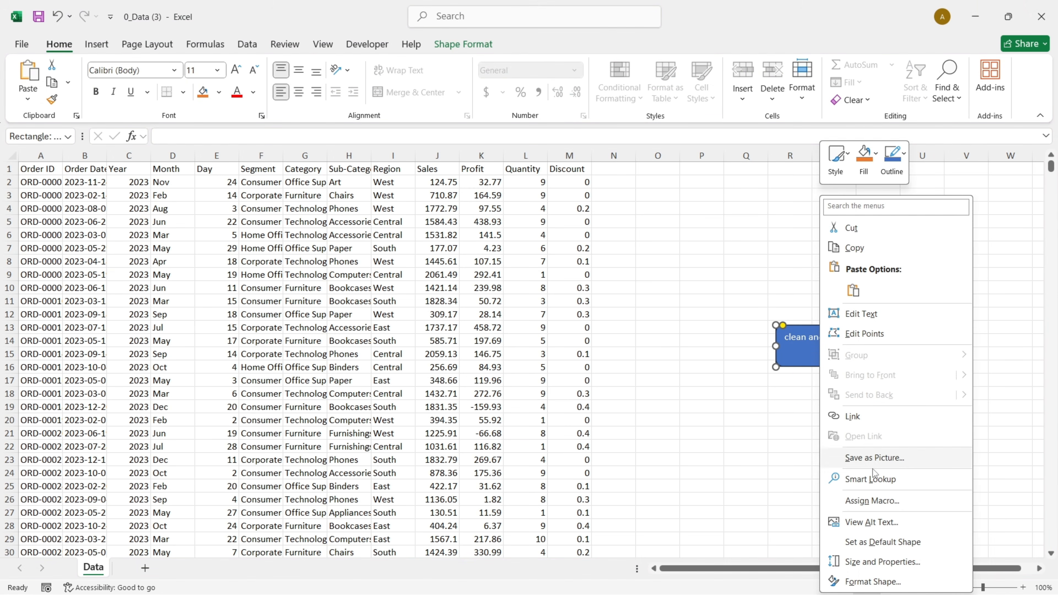
{"action": "left_click", "coordinate": [872, 500]}
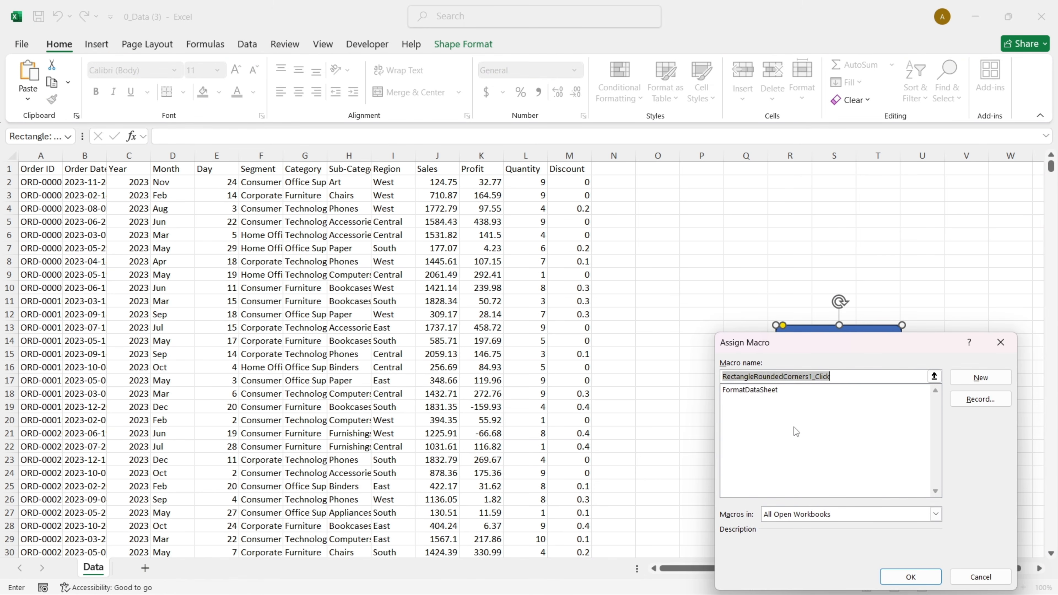
{"action": "left_click", "coordinate": [763, 389]}
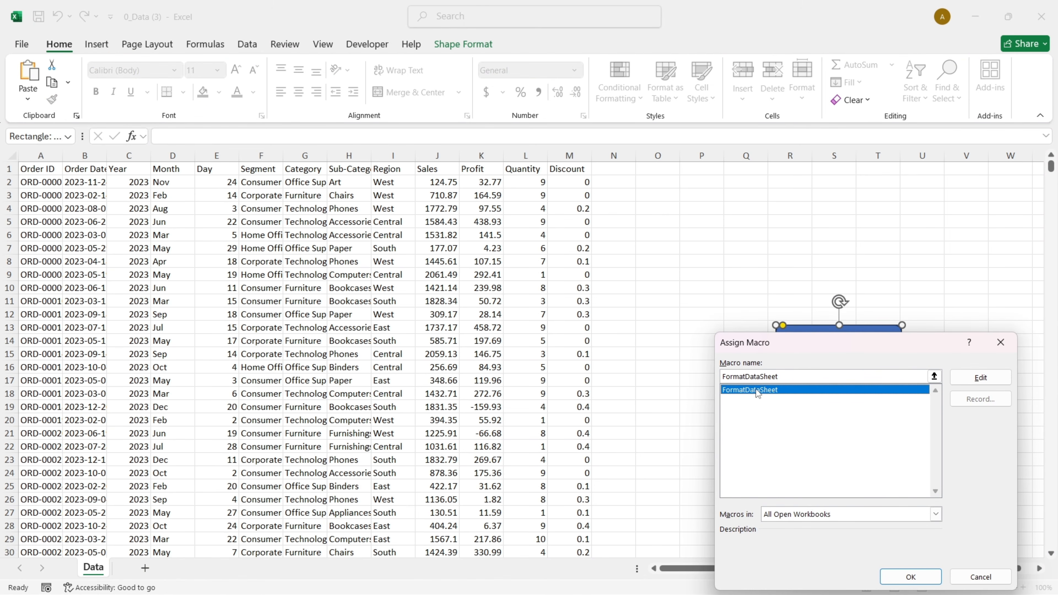
{"action": "left_click", "coordinate": [897, 575]}
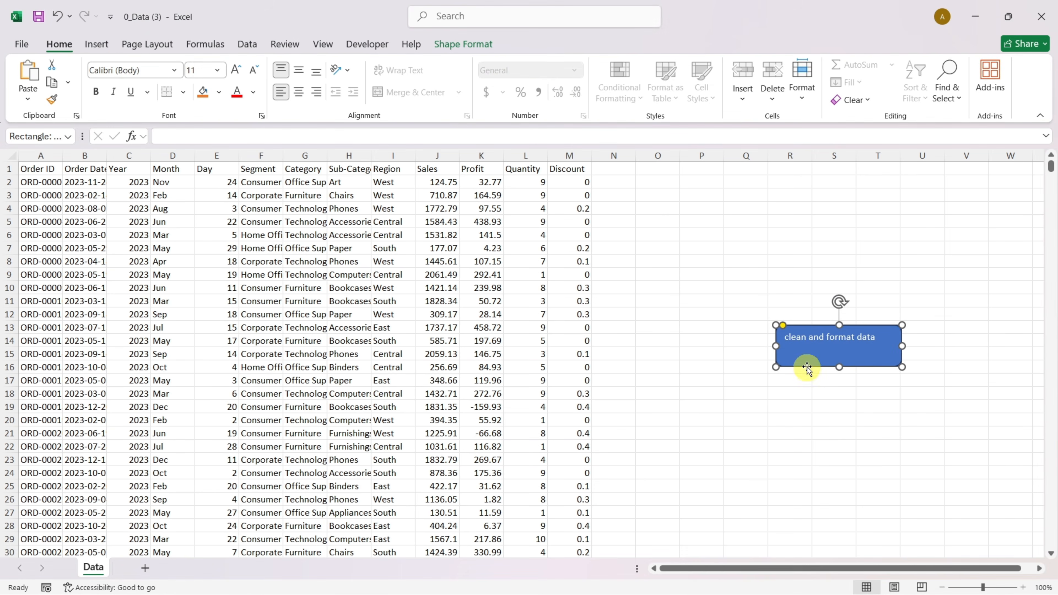
Deselect the "clean and format data" shape, run its macro and dismiss the completion message.
{"action": "left_click", "coordinate": [822, 359]}
{"action": "left_click", "coordinate": [806, 386]}
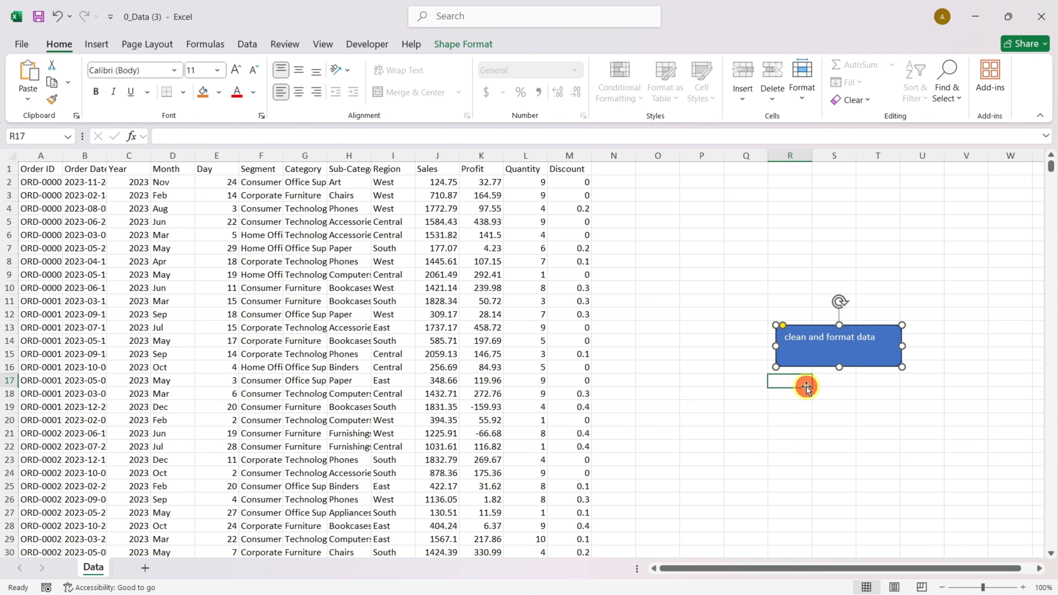
{"action": "left_click", "coordinate": [814, 355]}
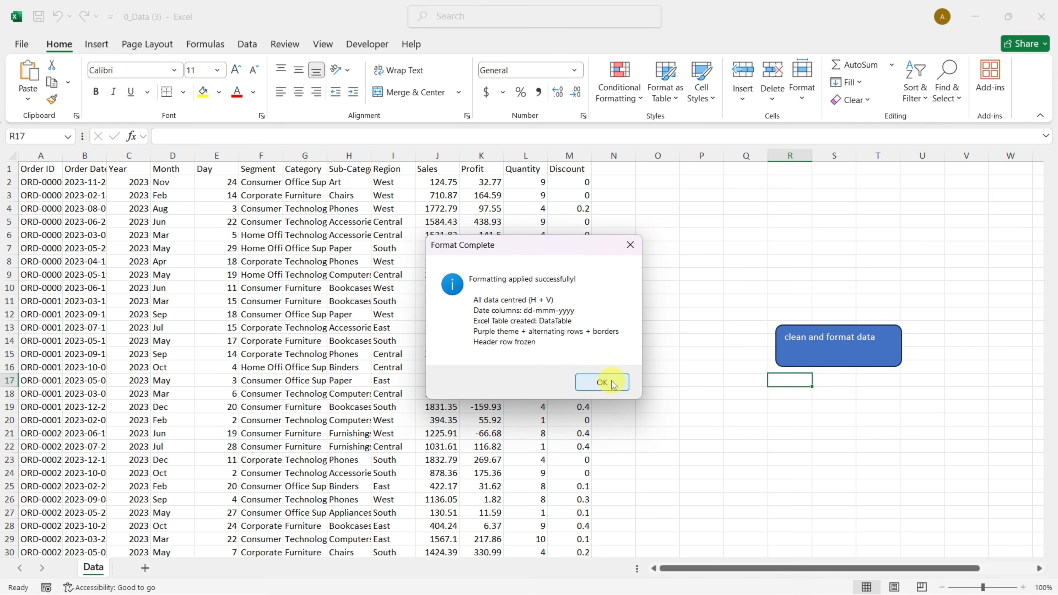
{"action": "left_click", "coordinate": [603, 383]}
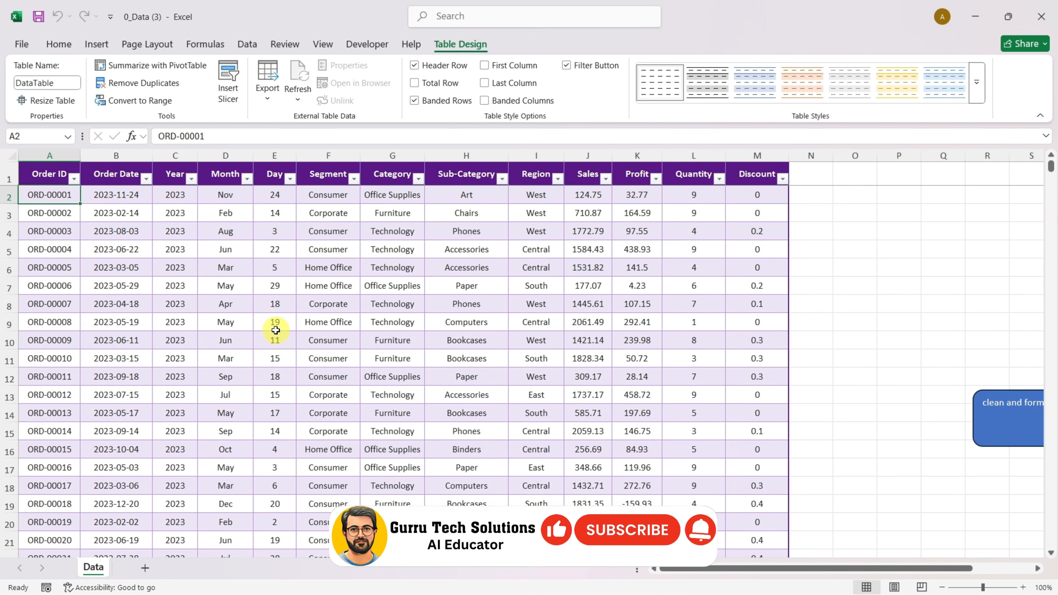
Examine the centering, banding and borders of the formatted table through its lower rows.
{"action": "scroll", "coordinate": [275, 330], "scroll_direction": "down", "scroll_amount": 9}
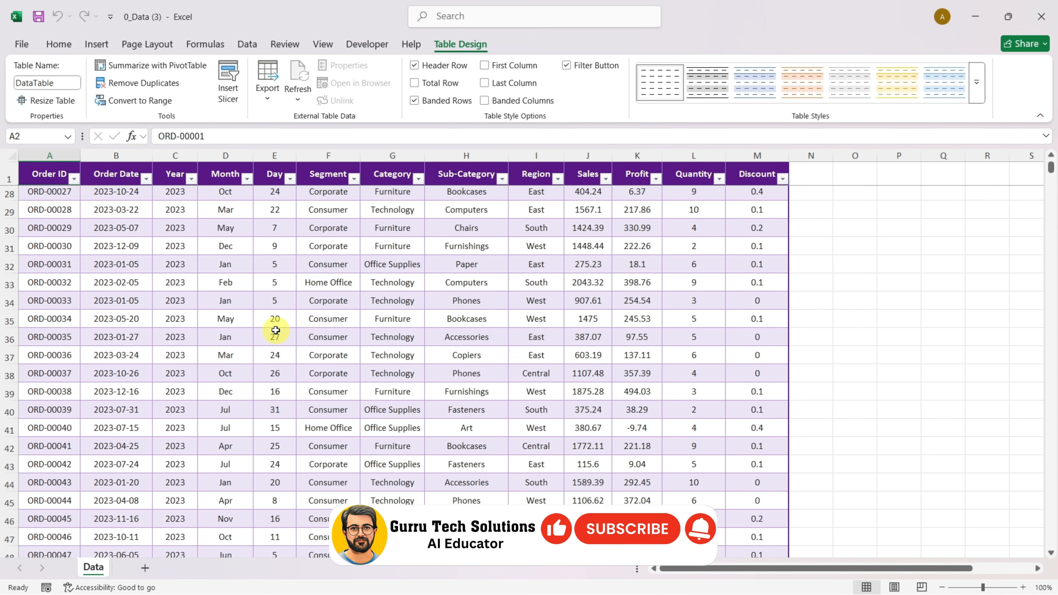
{"action": "scroll", "coordinate": [275, 330], "scroll_direction": "down", "scroll_amount": 9}
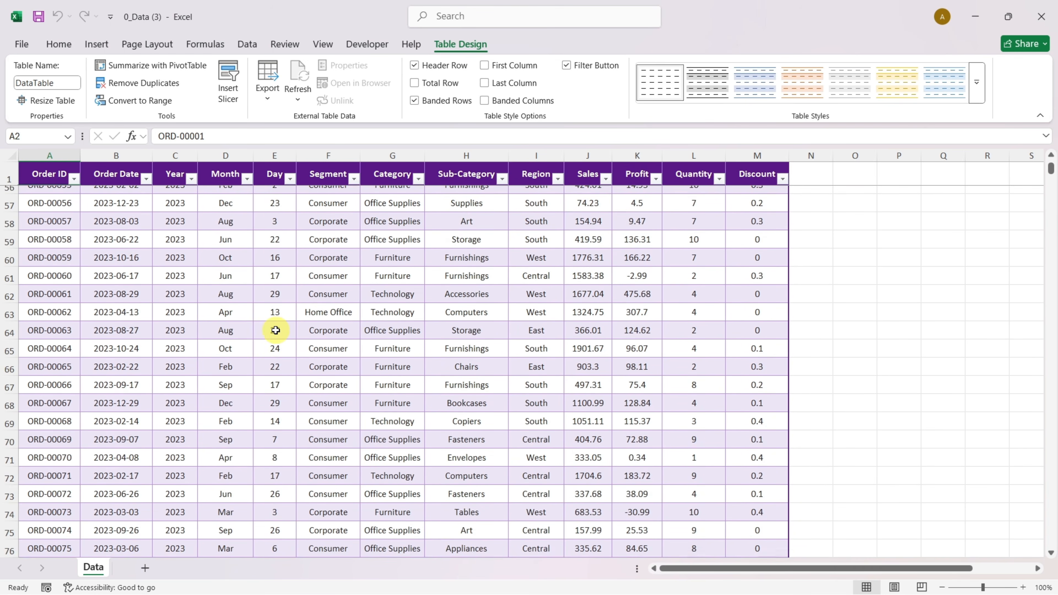
{"action": "scroll", "coordinate": [275, 330], "scroll_direction": "down", "scroll_amount": 13}
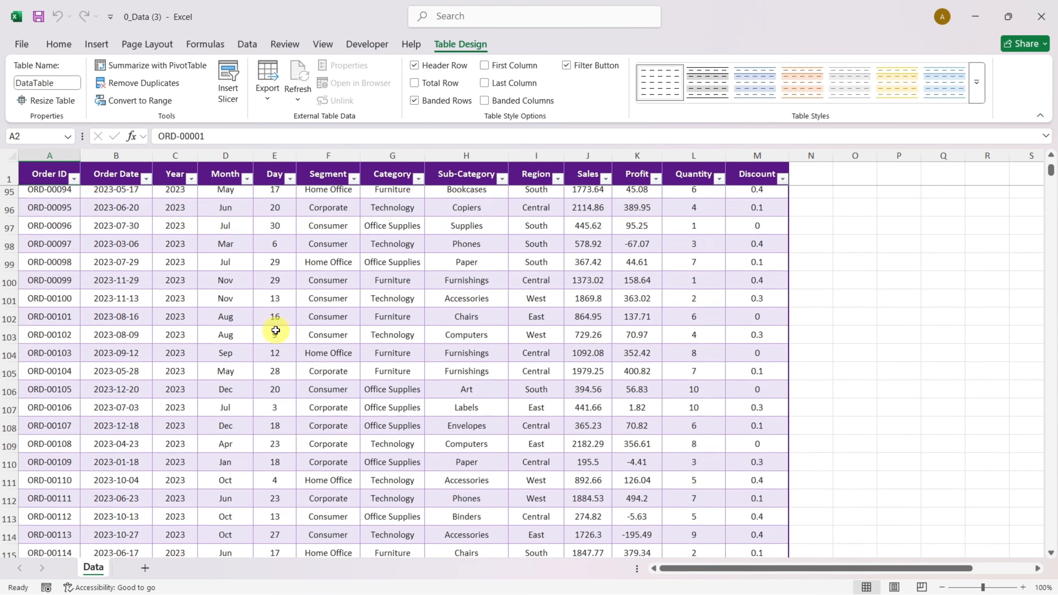
{"action": "scroll", "coordinate": [275, 330], "scroll_direction": "down", "scroll_amount": 4}
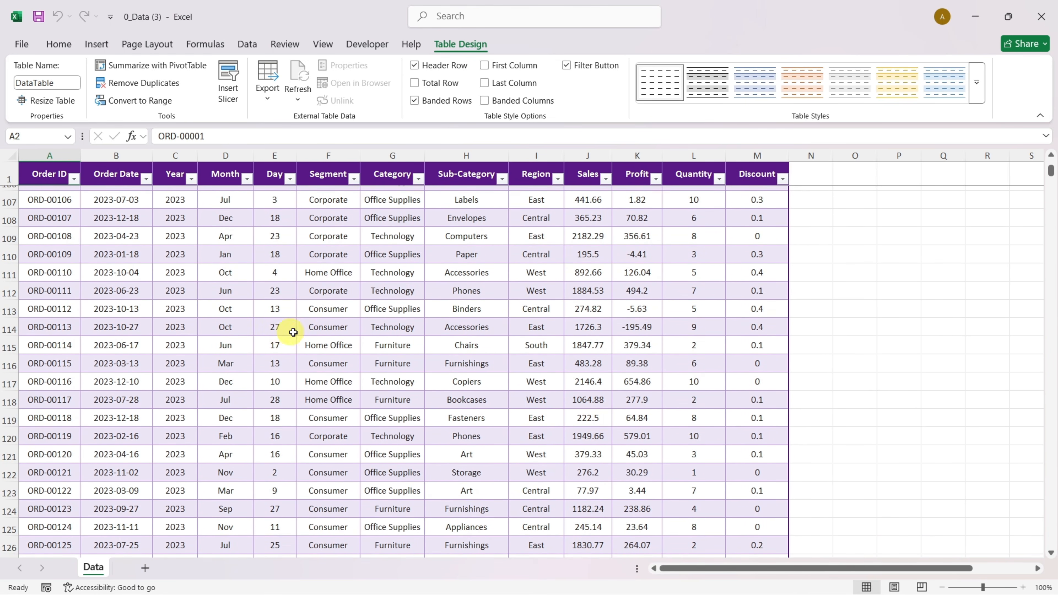
{"action": "scroll", "coordinate": [333, 331], "scroll_direction": "down", "scroll_amount": 9}
{"action": "scroll", "coordinate": [335, 331], "scroll_direction": "down", "scroll_amount": 8}
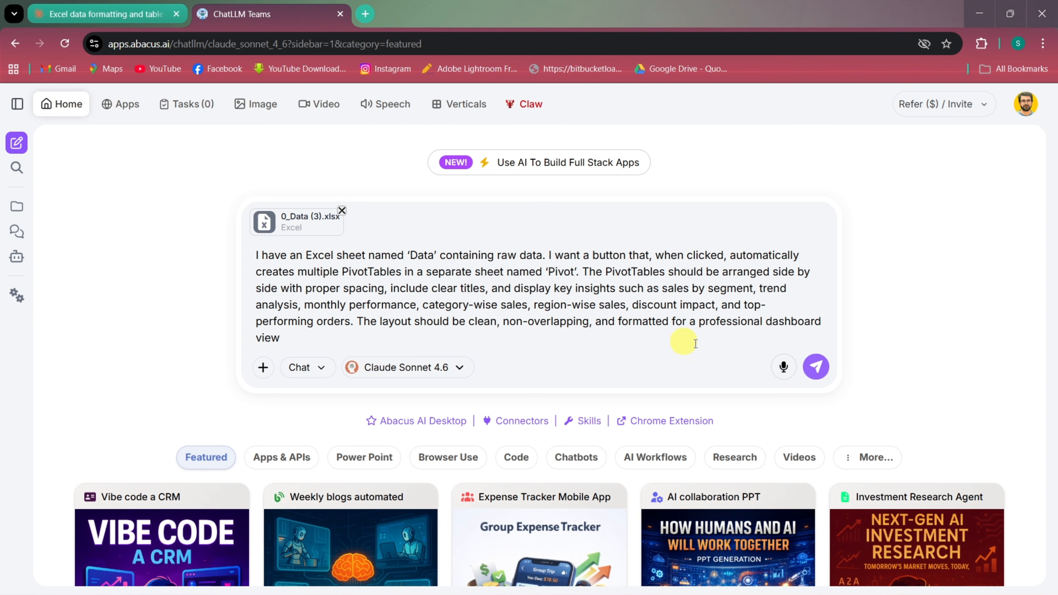
Submit the prepared PivotTable prompt in ChatLLM, copy the generated VBA code and switch to the Data workbook in Excel.
{"action": "left_click", "coordinate": [812, 367]}
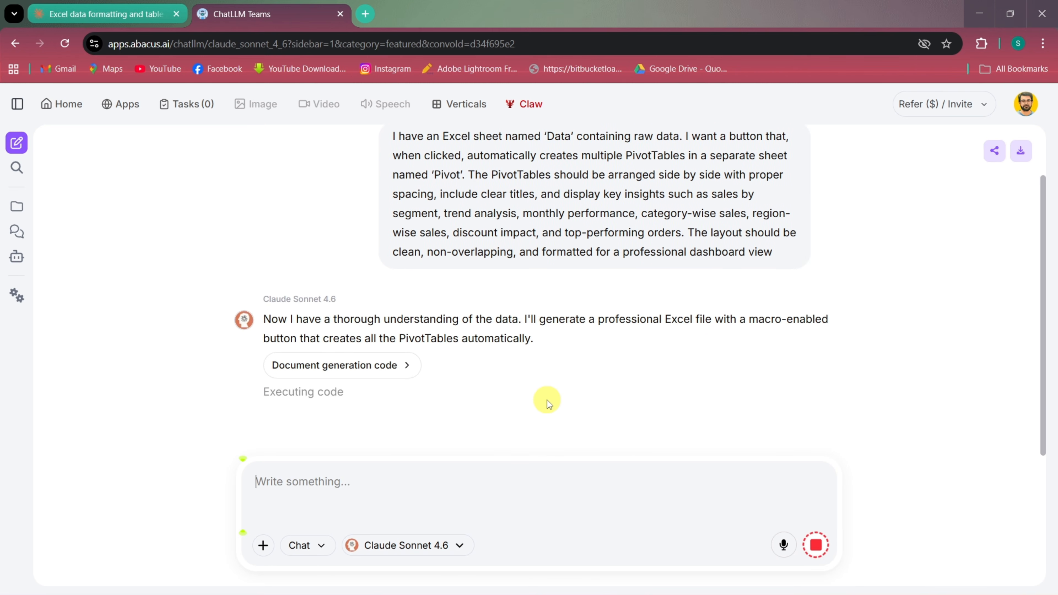
{"action": "scroll", "coordinate": [340, 320], "scroll_direction": "down", "scroll_amount": 20}
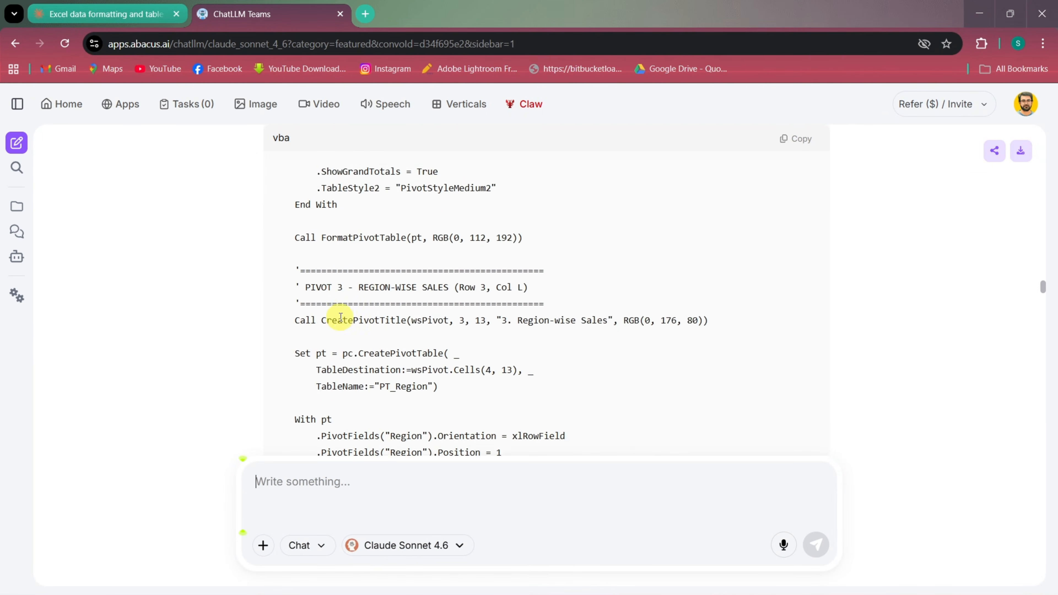
{"action": "scroll", "coordinate": [340, 318], "scroll_direction": "down", "scroll_amount": 20}
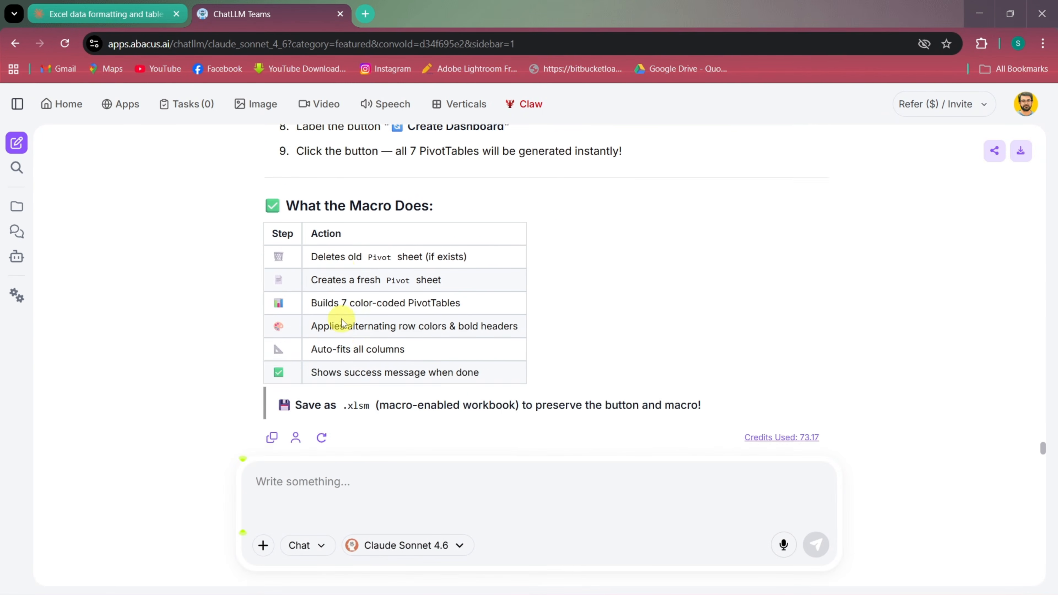
{"action": "scroll", "coordinate": [342, 320], "scroll_direction": "up", "scroll_amount": 10}
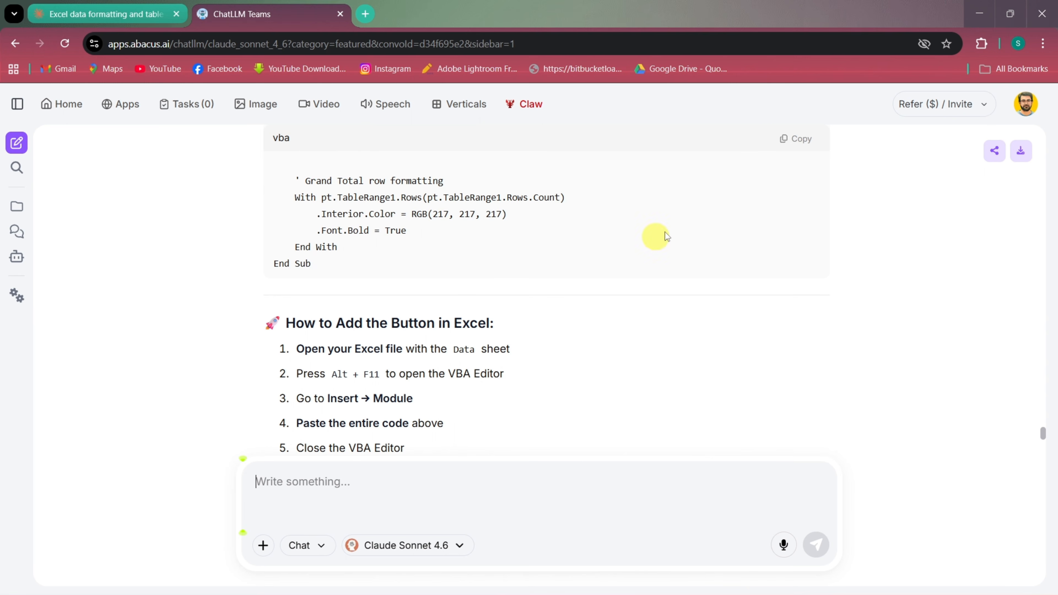
{"action": "left_click", "coordinate": [785, 141]}
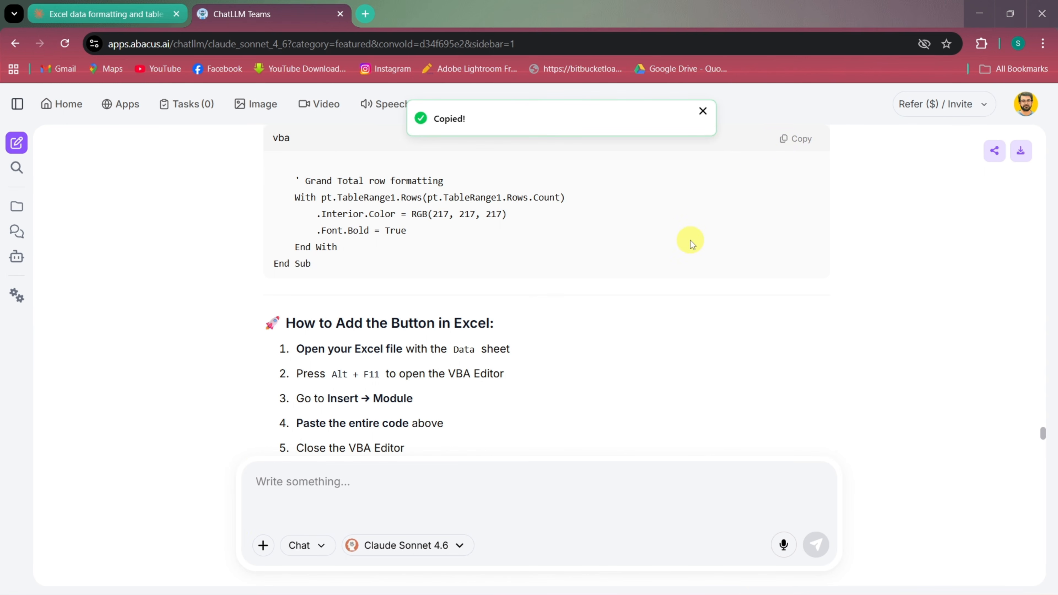
{"action": "key", "text": "alt+Tab"}
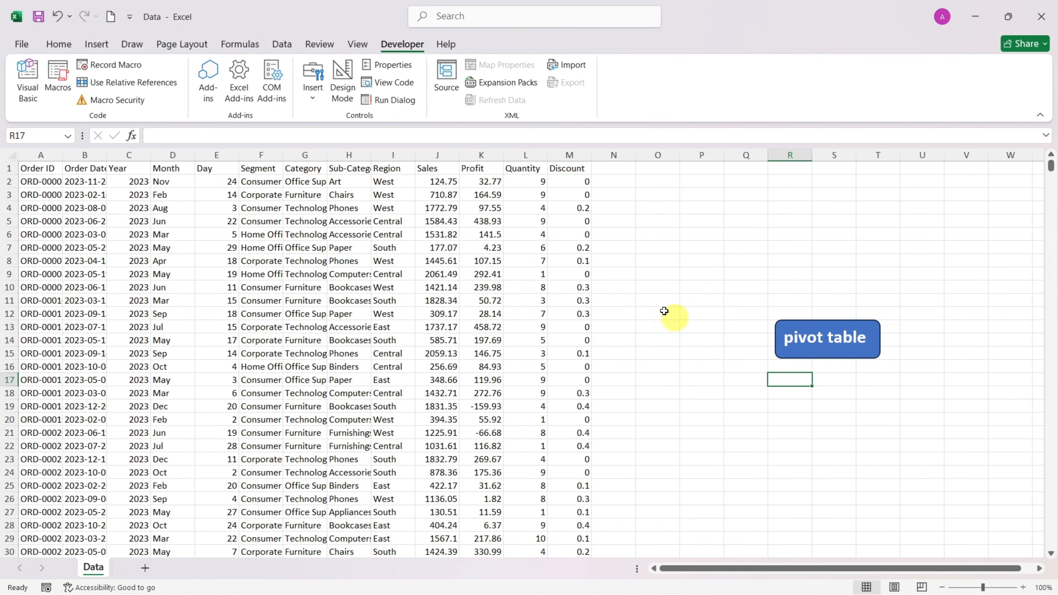
Insert a new VBA module in the Data workbook and name it pivot.
{"action": "left_click", "coordinate": [28, 83]}
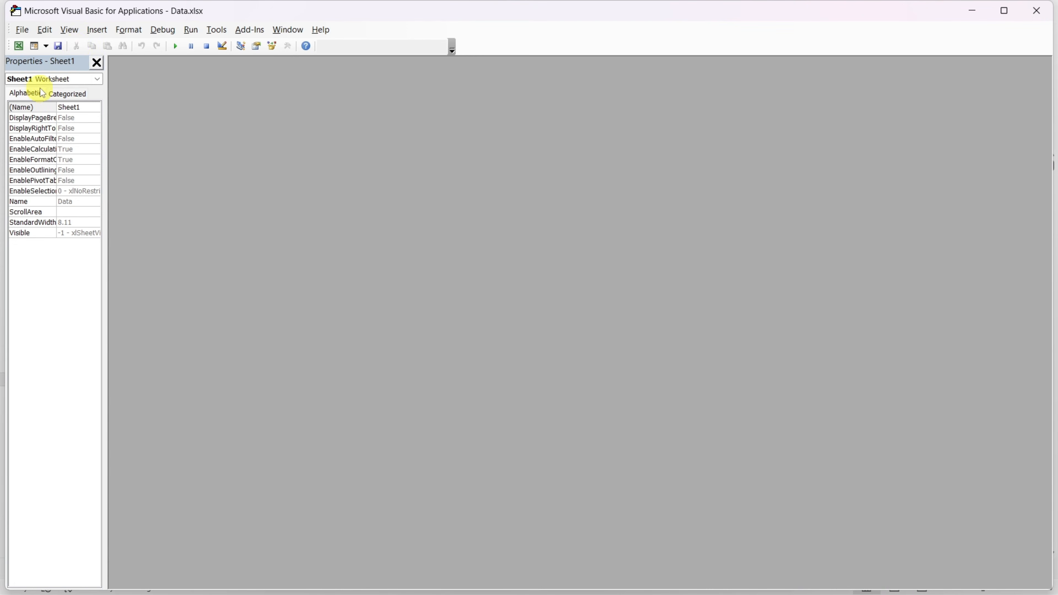
{"action": "left_click", "coordinate": [94, 30]}
{"action": "left_click", "coordinate": [115, 74]}
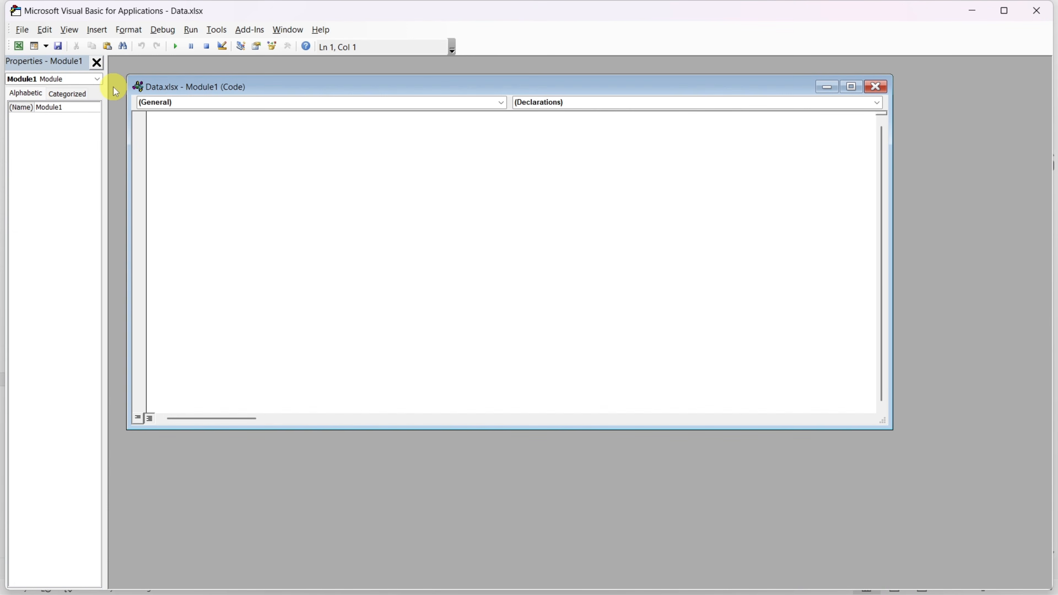
{"action": "double_click", "coordinate": [66, 107]}
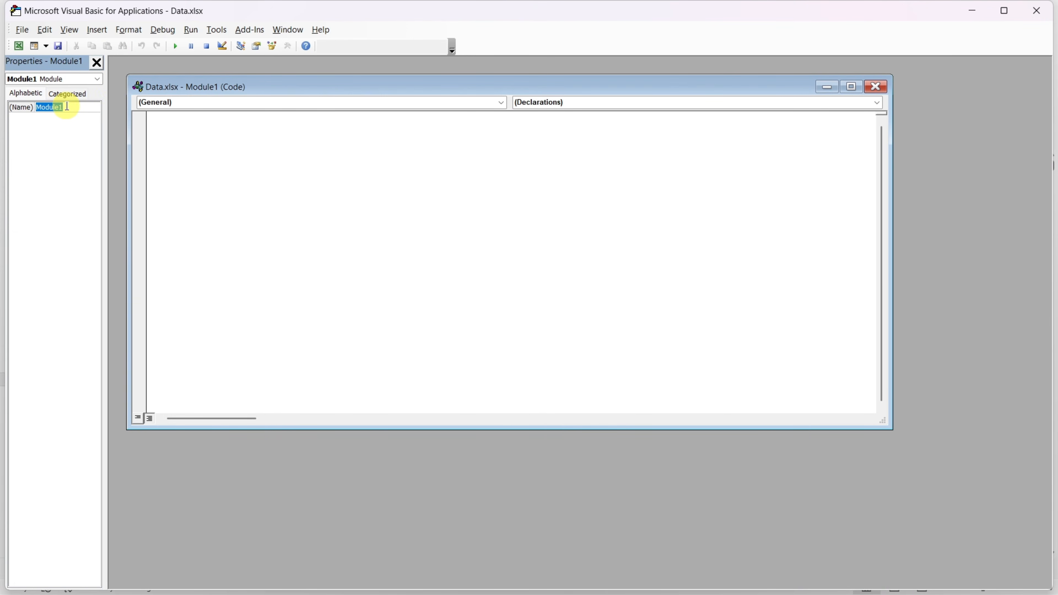
{"action": "type", "text": "pivot"}
Paste the copied PivotTable dashboard code into the pivot module and return to the worksheet.
{"action": "left_click", "coordinate": [173, 130]}
{"action": "key", "text": "ctrl+v"}
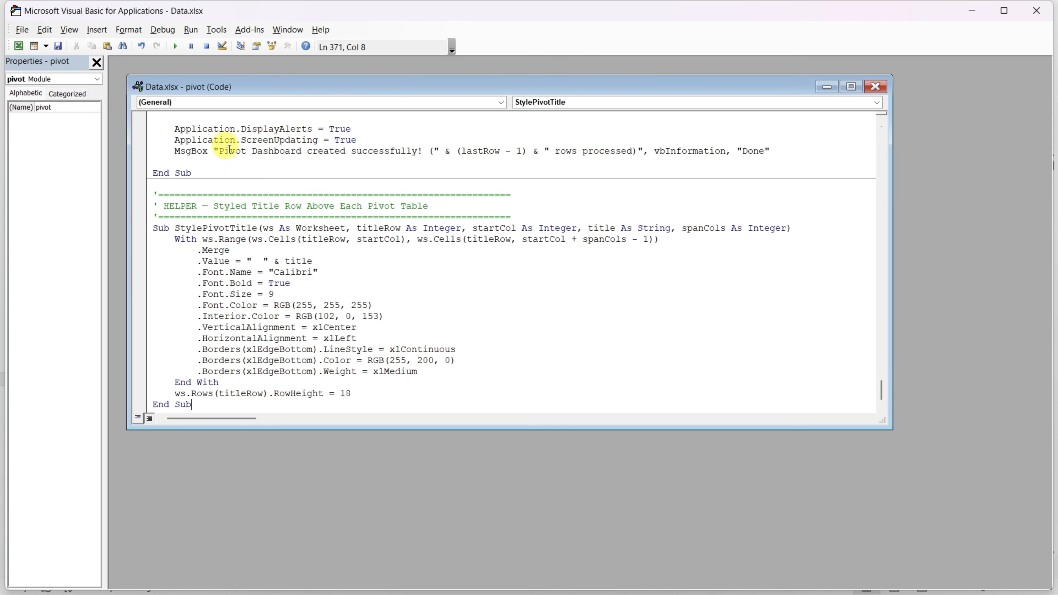
{"action": "left_click", "coordinate": [19, 46]}
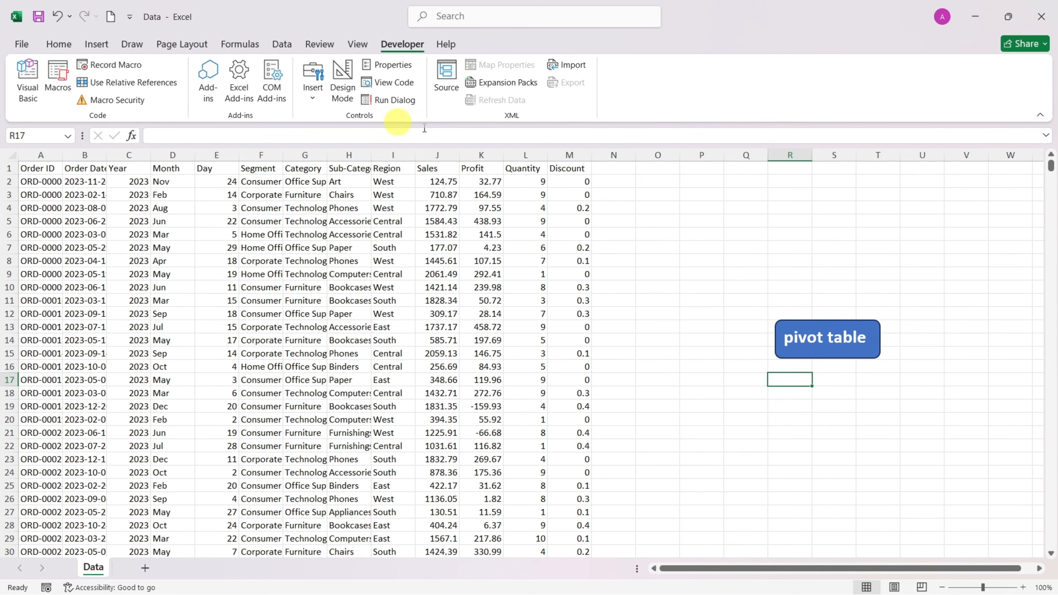
Assign the CreatePivotDashboard macro to the "pivot table" shape.
{"action": "left_click", "coordinate": [870, 343]}
{"action": "right_click", "coordinate": [870, 344]}
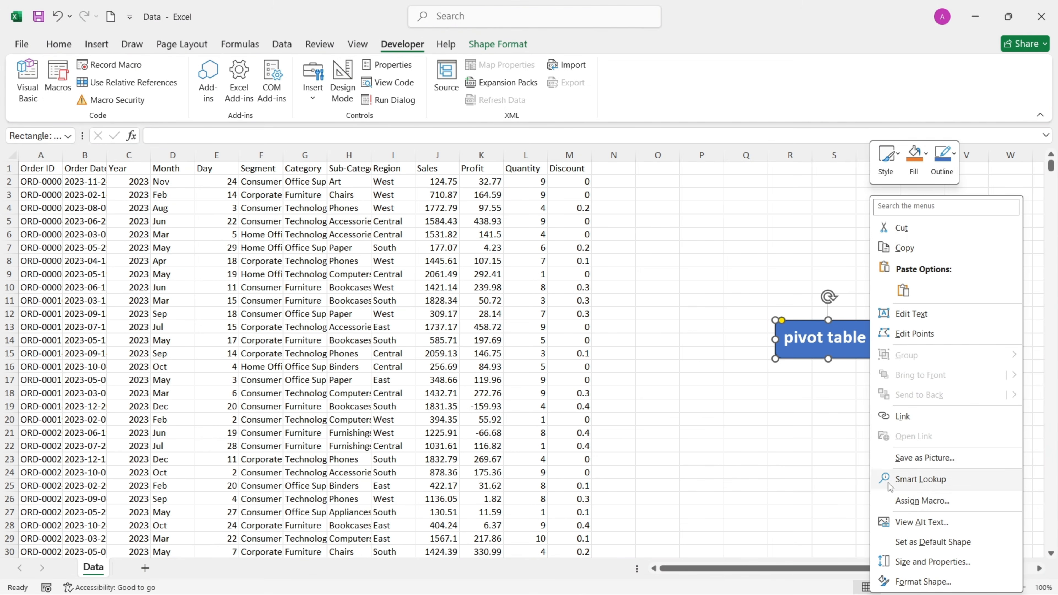
{"action": "left_click", "coordinate": [902, 501]}
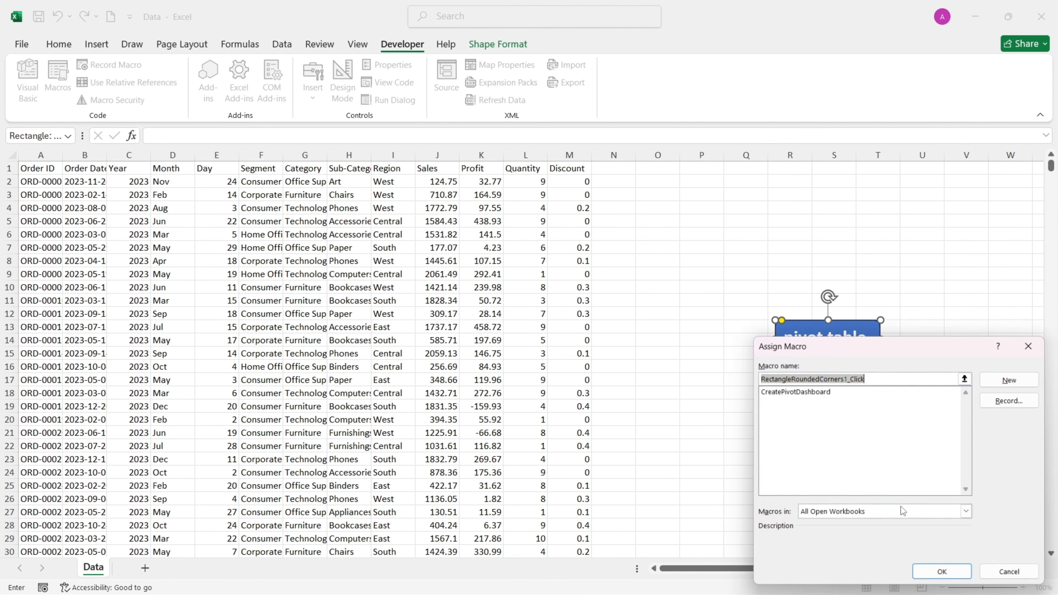
{"action": "left_click", "coordinate": [786, 391]}
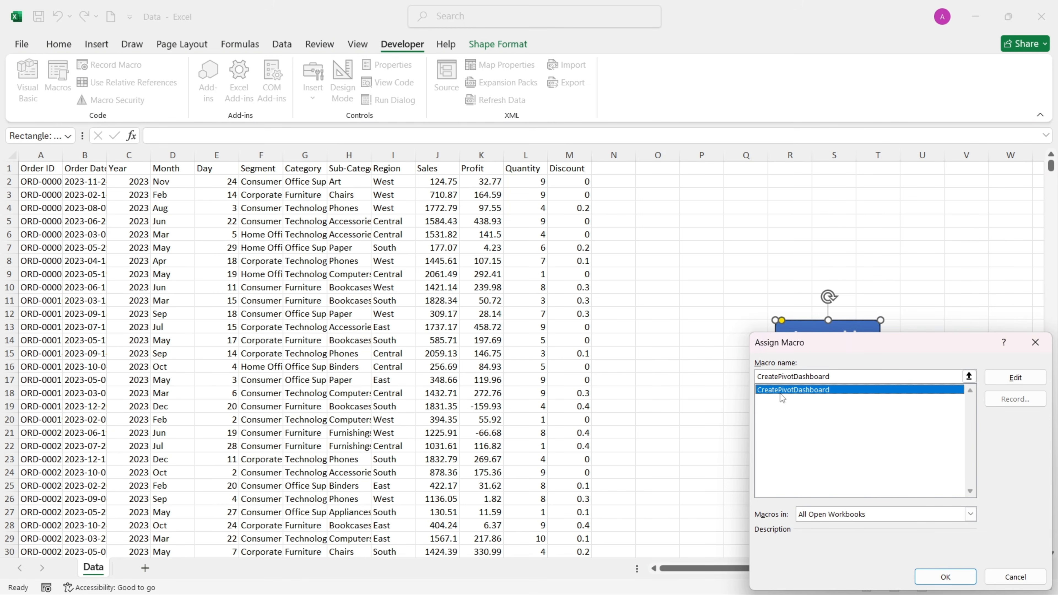
{"action": "left_click", "coordinate": [945, 575]}
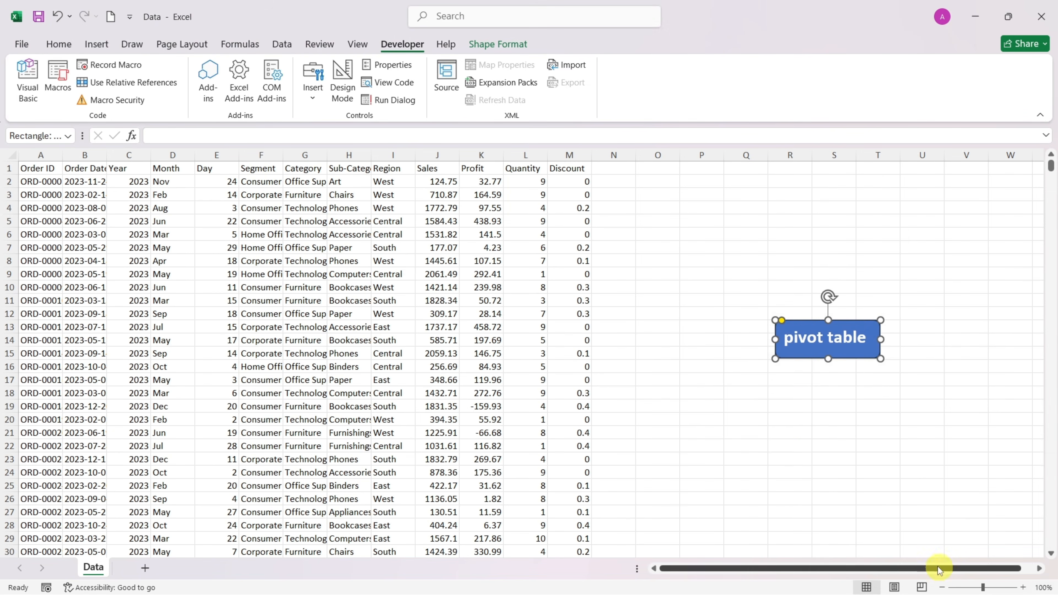
Run the macro from the "pivot table" shape, dismiss its message and look over the PivotTables on the generated Pivot sheet.
{"action": "left_click", "coordinate": [773, 417]}
{"action": "left_click", "coordinate": [806, 338]}
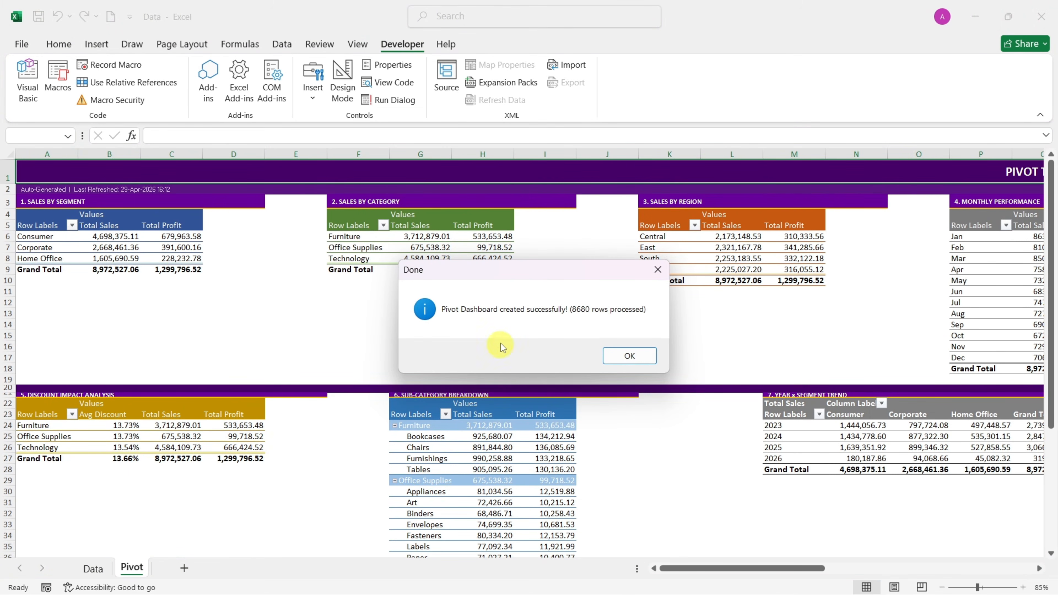
{"action": "left_click", "coordinate": [613, 357]}
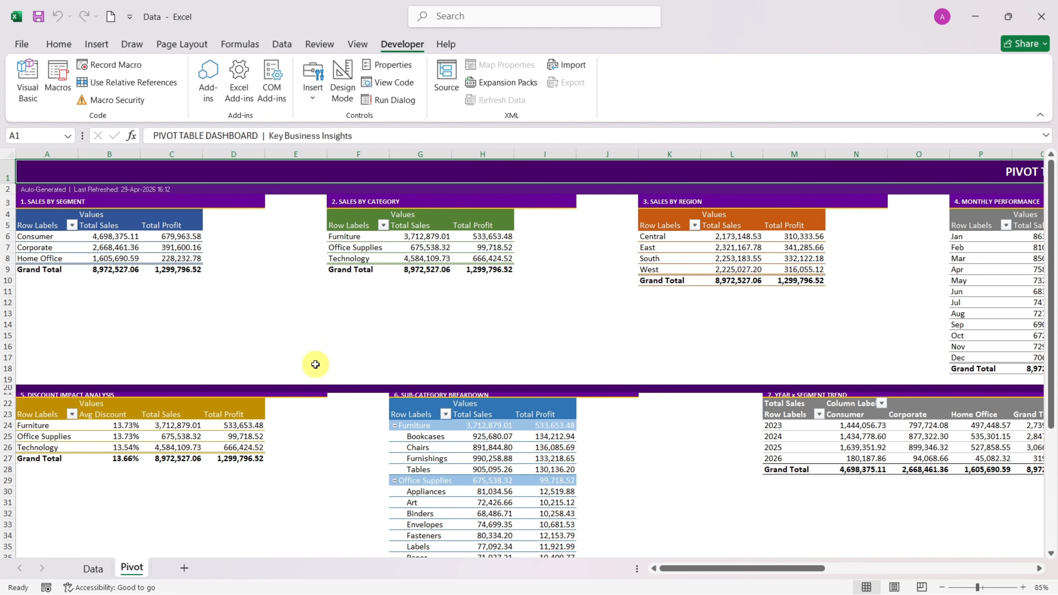
{"action": "scroll", "coordinate": [587, 342], "scroll_direction": "down", "scroll_amount": 7}
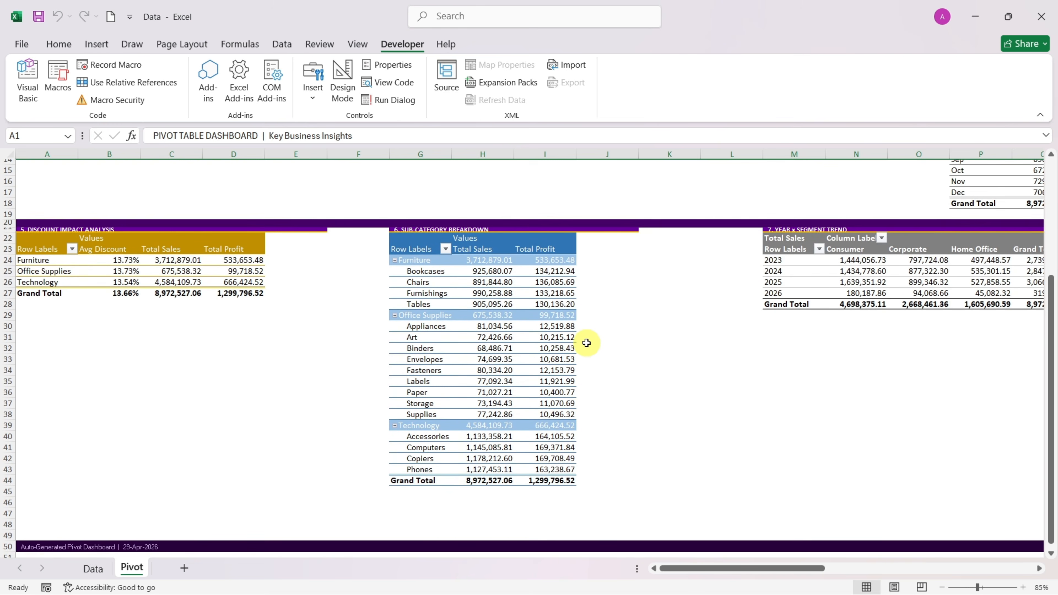
{"action": "scroll", "coordinate": [586, 342], "scroll_direction": "up", "scroll_amount": 5}
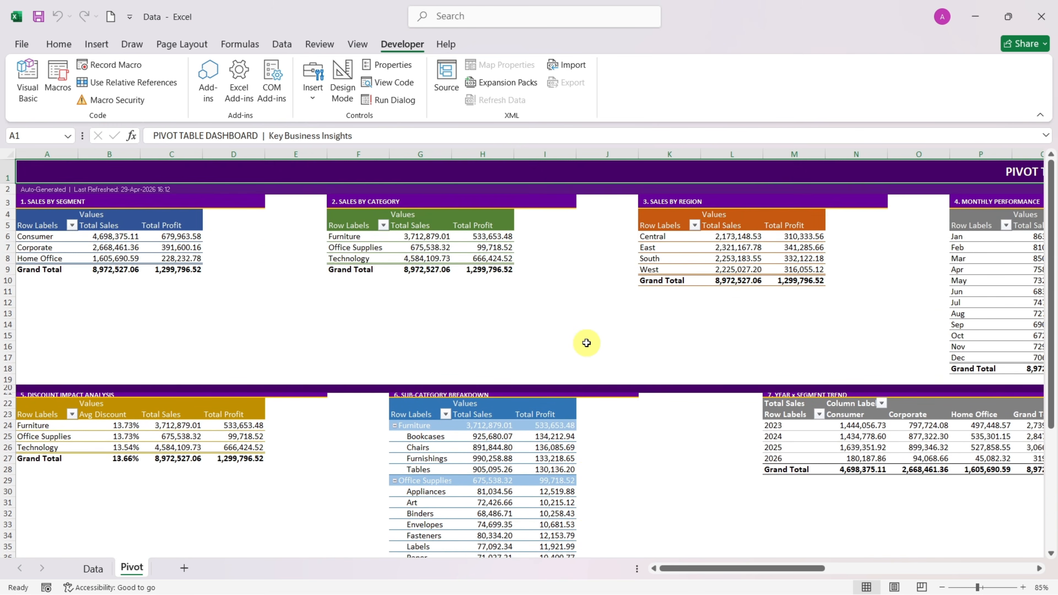
{"action": "left_click_drag", "start_coordinate": [685, 567], "coordinate": [740, 567]}
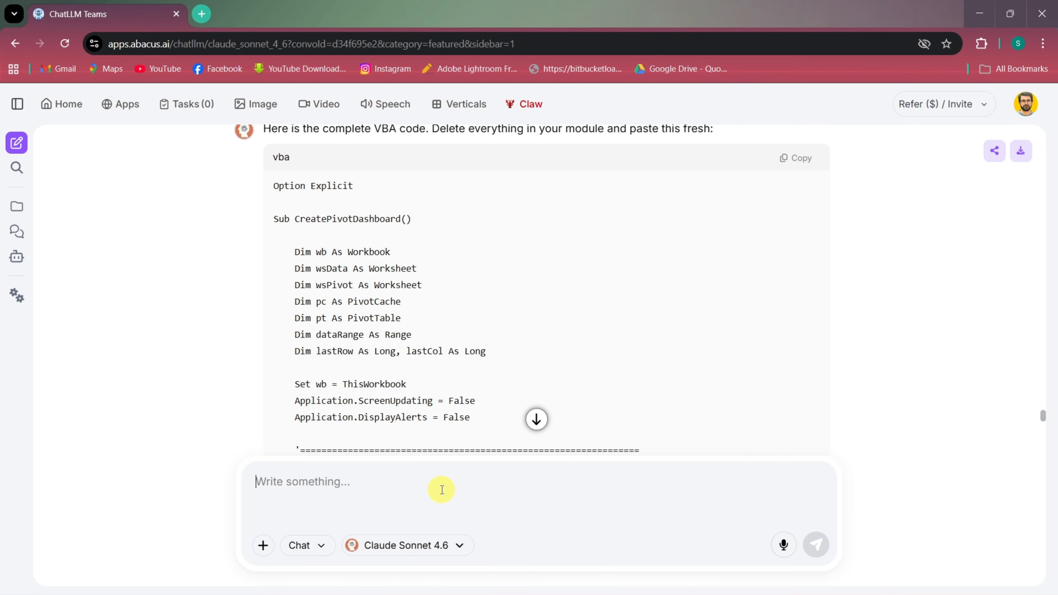
In ChatLLM, submit the prepared prompt for a dashboard that rebuilds itself from a "Refresh Dashboard" button and review the generated VBA code.
{"action": "key", "text": "ctrl+v"}
{"action": "scroll", "coordinate": [342, 438], "scroll_direction": "up", "scroll_amount": 5}
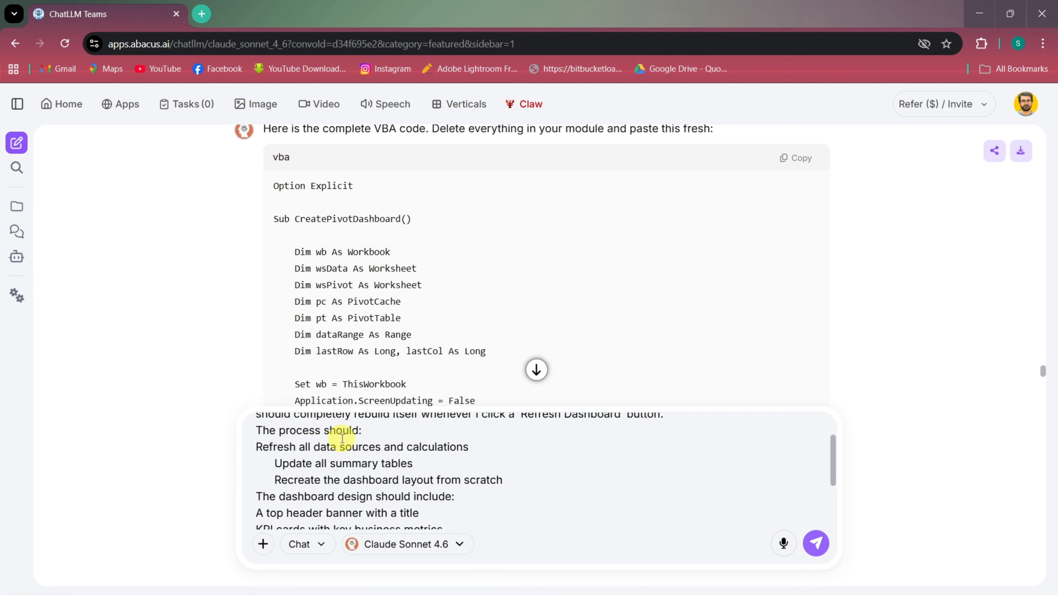
{"action": "scroll", "coordinate": [376, 455], "scroll_direction": "down", "scroll_amount": 5}
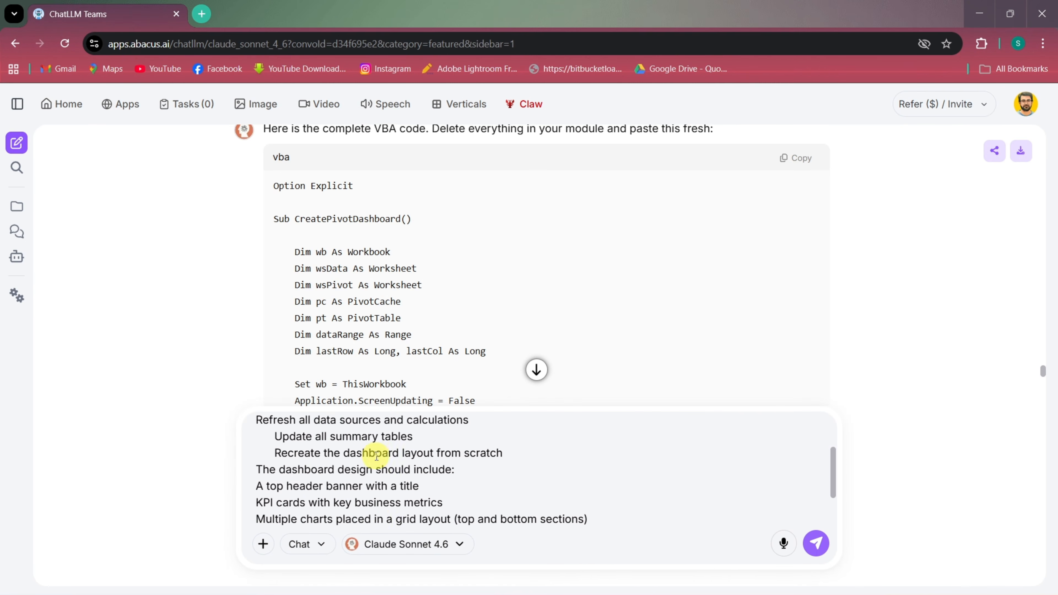
{"action": "left_click", "coordinate": [830, 541]}
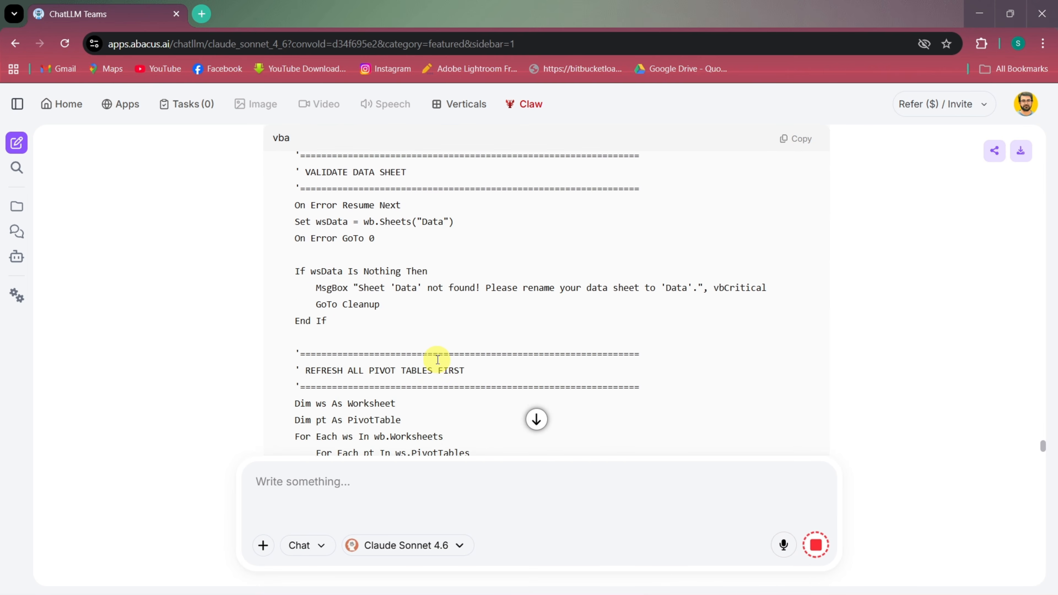
{"action": "scroll", "coordinate": [436, 360], "scroll_direction": "up", "scroll_amount": 10}
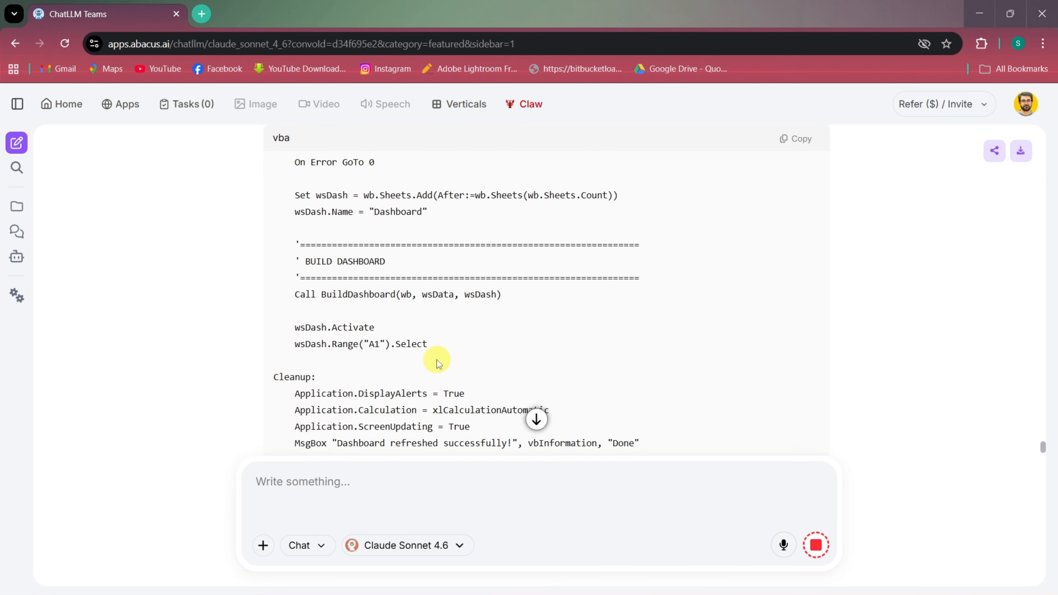
{"action": "scroll", "coordinate": [437, 360], "scroll_direction": "up", "scroll_amount": 8}
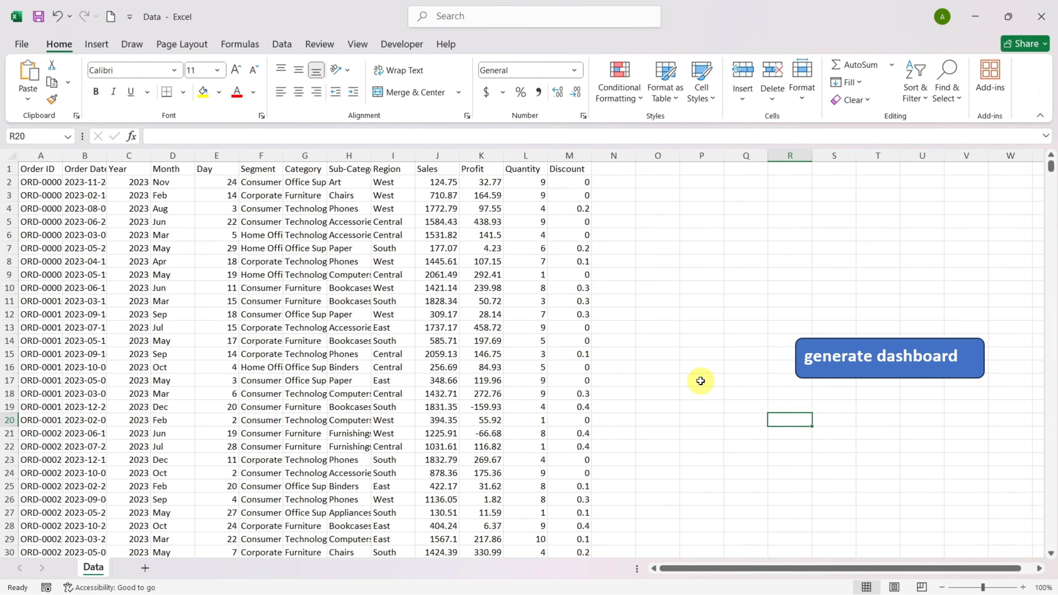
In Excel, insert a new VBA module in the Data workbook and name it dashboard.
{"action": "left_click", "coordinate": [401, 44]}
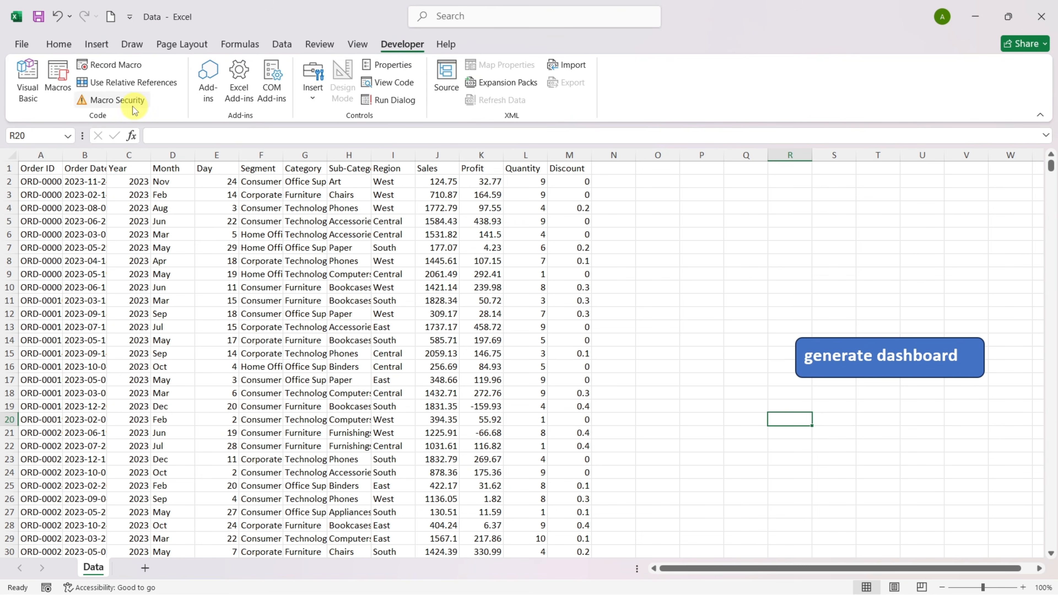
{"action": "left_click", "coordinate": [40, 86]}
{"action": "left_click", "coordinate": [106, 28]}
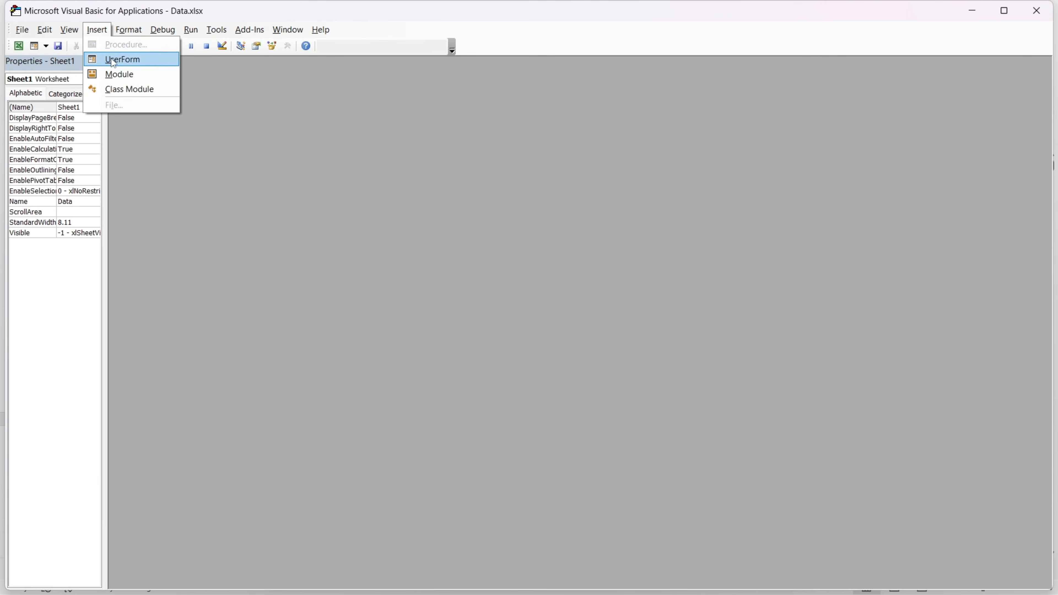
{"action": "left_click", "coordinate": [118, 73]}
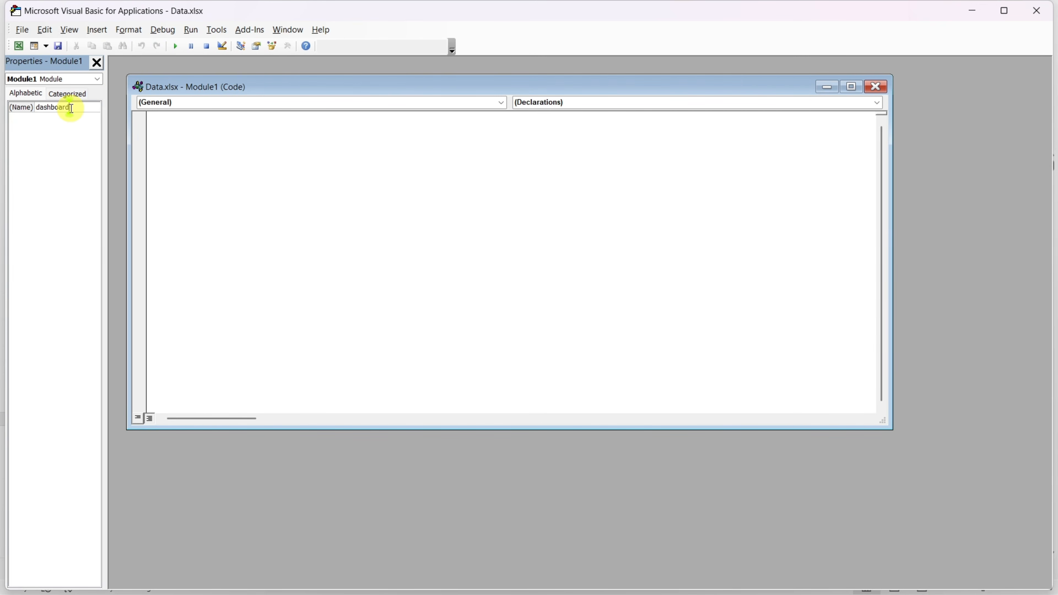
{"action": "left_click", "coordinate": [72, 166]}
Paste the copied dashboard code into the dashboard module and return to the worksheet.
{"action": "left_click", "coordinate": [177, 135]}
{"action": "key", "text": "ctrl+v"}
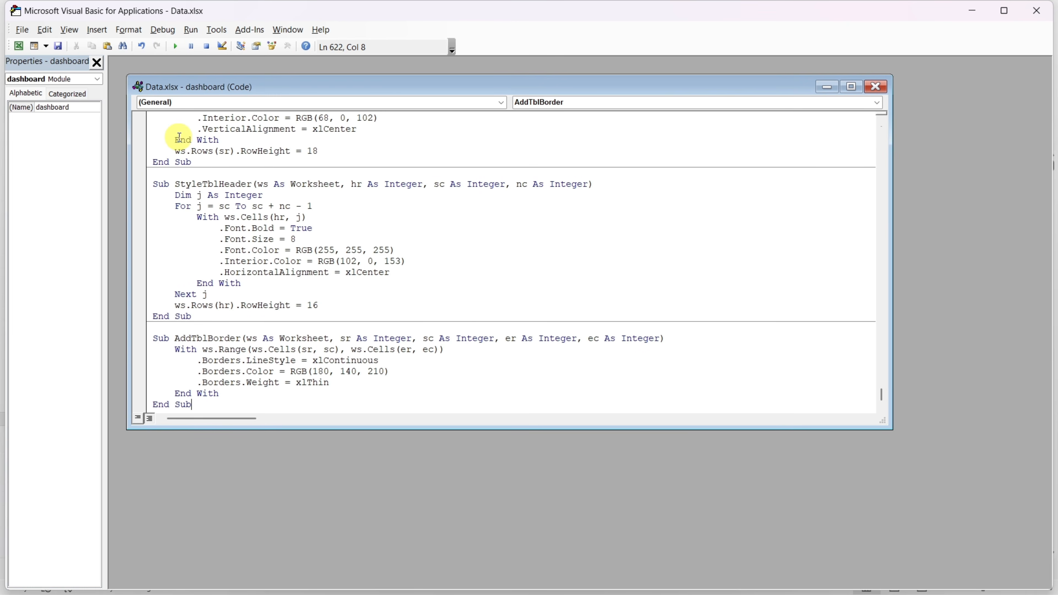
{"action": "left_click", "coordinate": [53, 192]}
{"action": "left_click", "coordinate": [19, 46]}
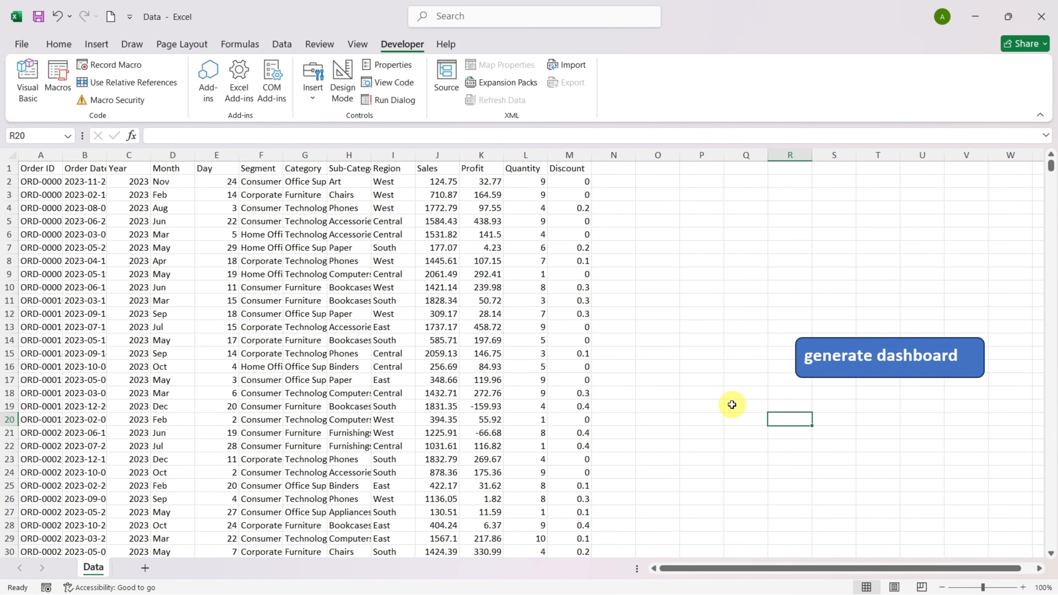
Assign the dashboard-building macro to the "generate dashboard" shape.
{"action": "right_click", "coordinate": [815, 360]}
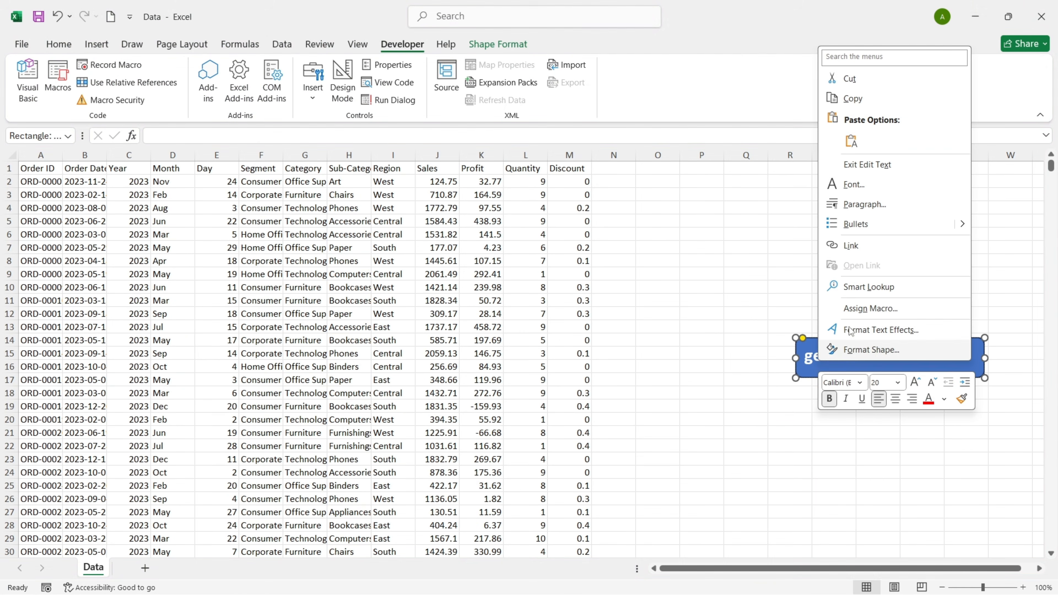
{"action": "left_click", "coordinate": [870, 308]}
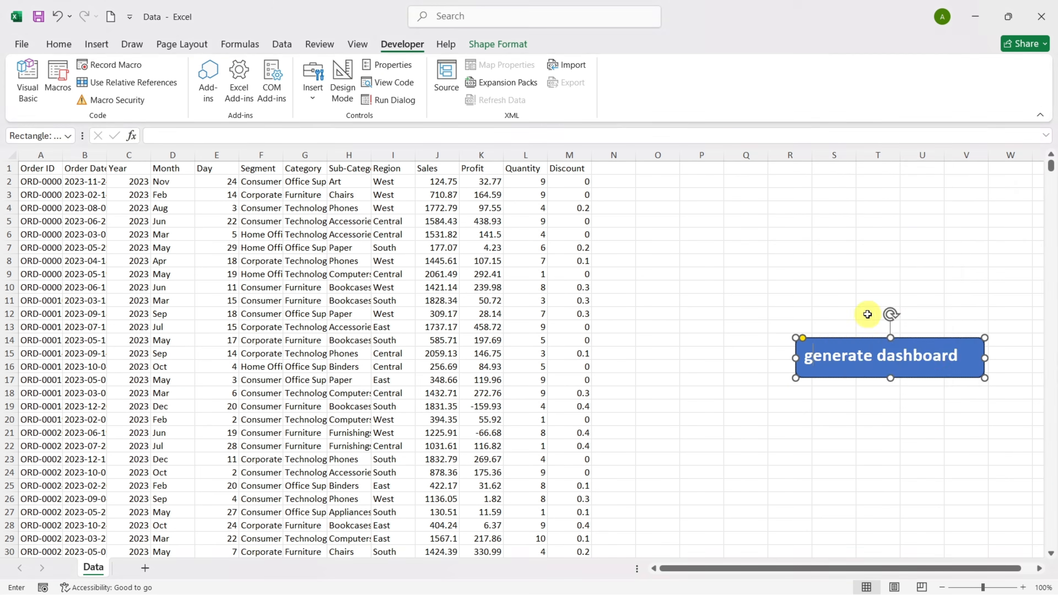
{"action": "left_click", "coordinate": [762, 234]}
{"action": "left_click", "coordinate": [912, 420]}
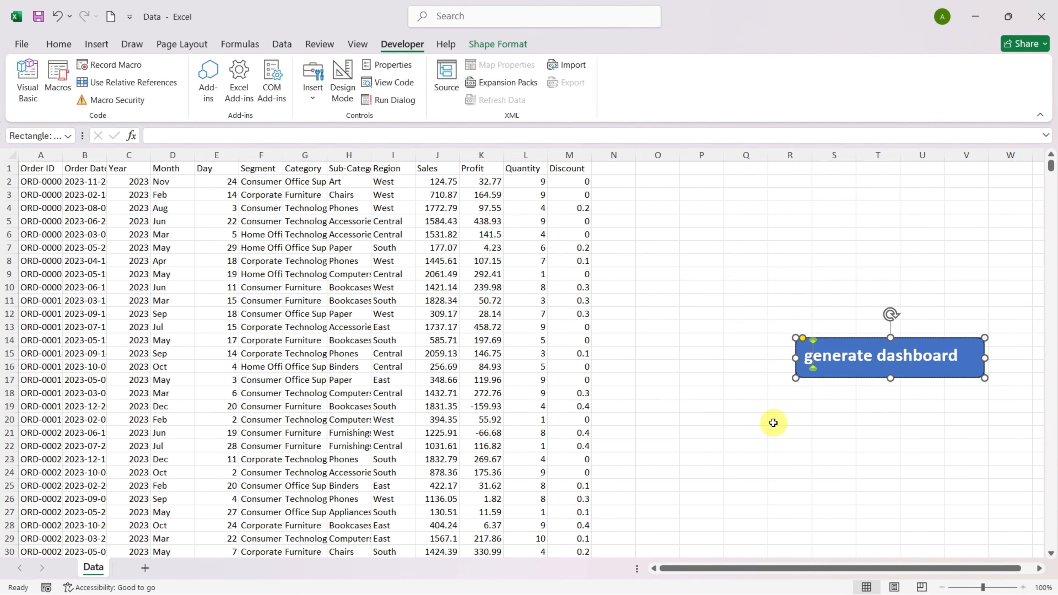
Deselect the "generate dashboard" shape, run its macro and dismiss the completion message.
{"action": "left_click", "coordinate": [773, 423]}
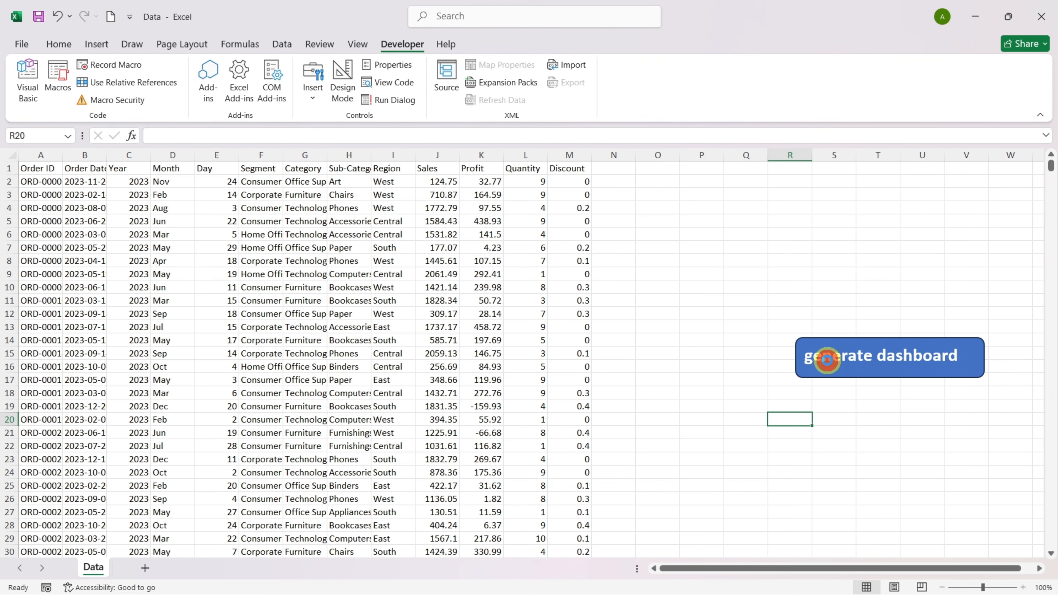
{"action": "left_click", "coordinate": [827, 359]}
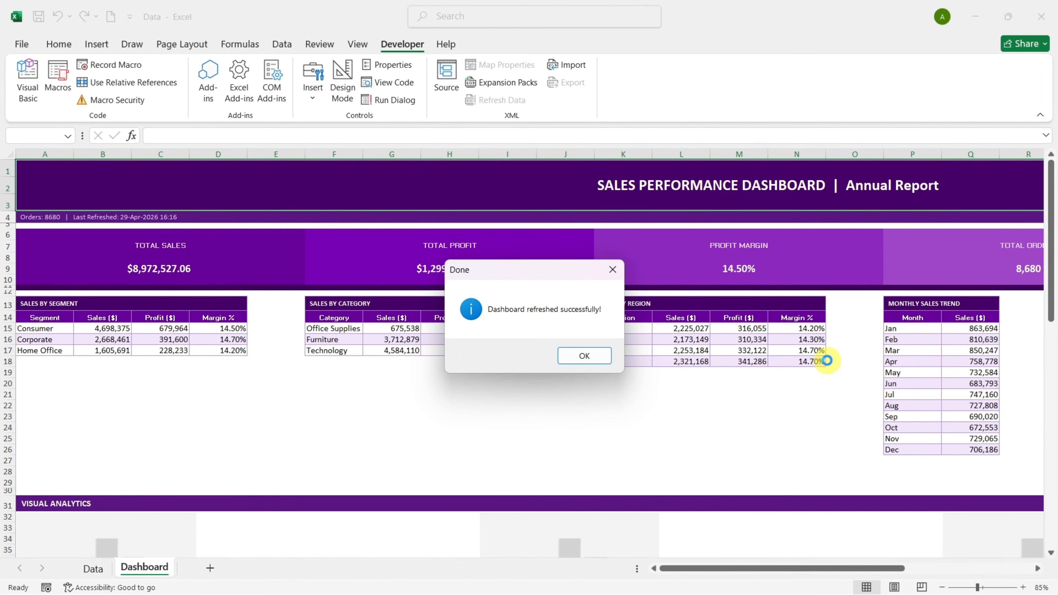
{"action": "left_click", "coordinate": [600, 355]}
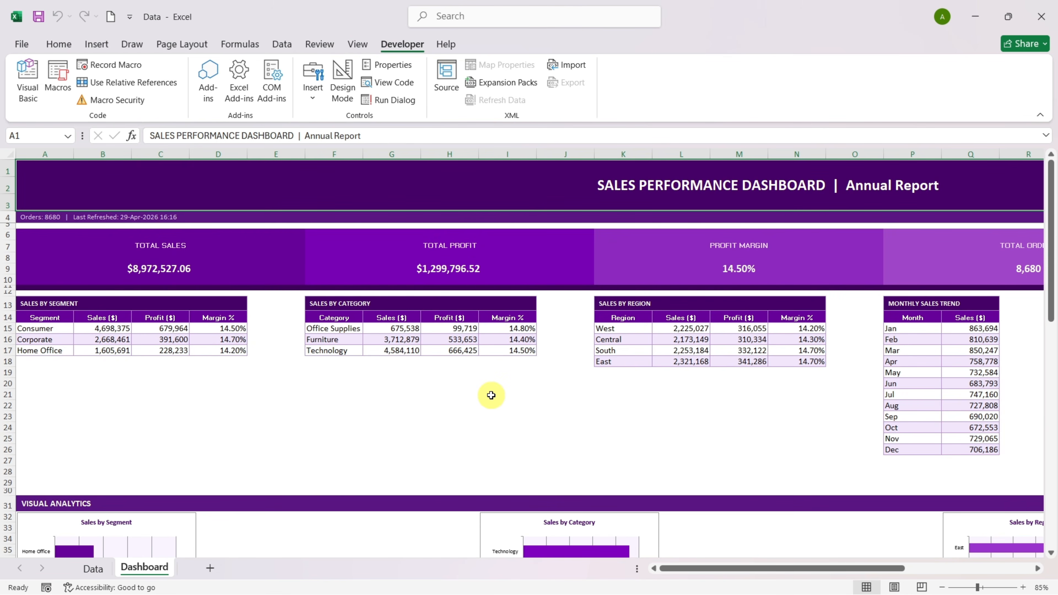
Examine the generated Dashboard sheet's header, KPI cards, summary tables, charts and refresh button across its full width and length.
{"action": "scroll", "coordinate": [111, 312], "scroll_direction": "up", "scroll_amount": 5}
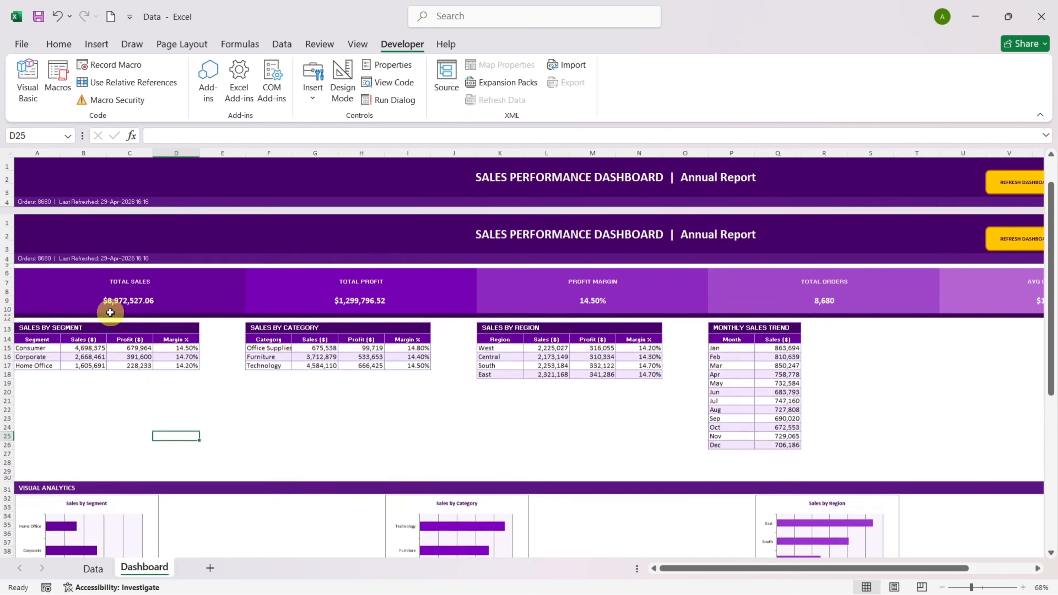
{"action": "scroll", "coordinate": [110, 313], "scroll_direction": "down", "scroll_amount": 2}
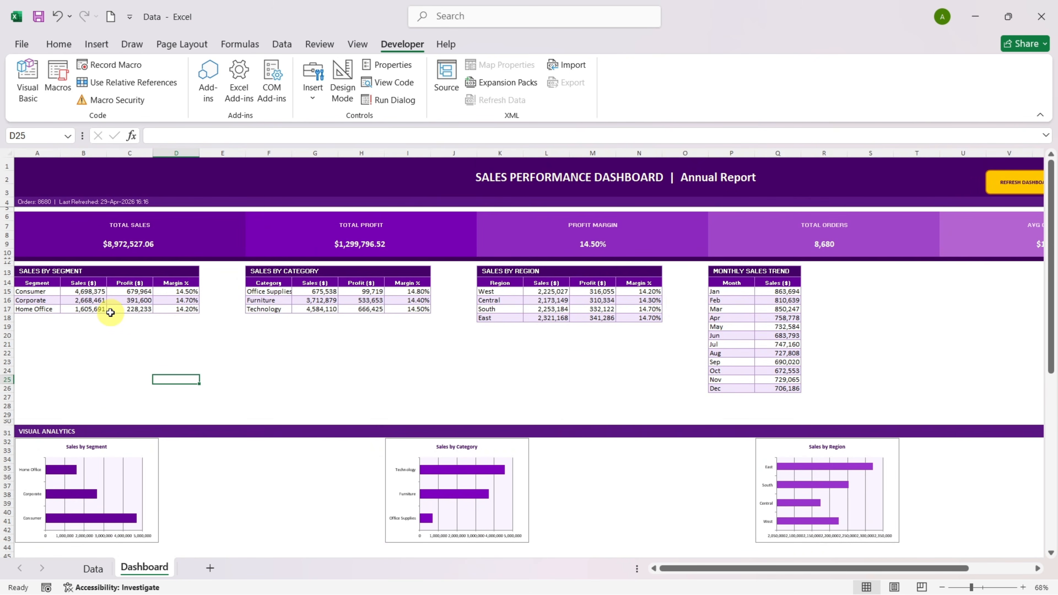
{"action": "scroll", "coordinate": [110, 312], "scroll_direction": "down", "scroll_amount": 9}
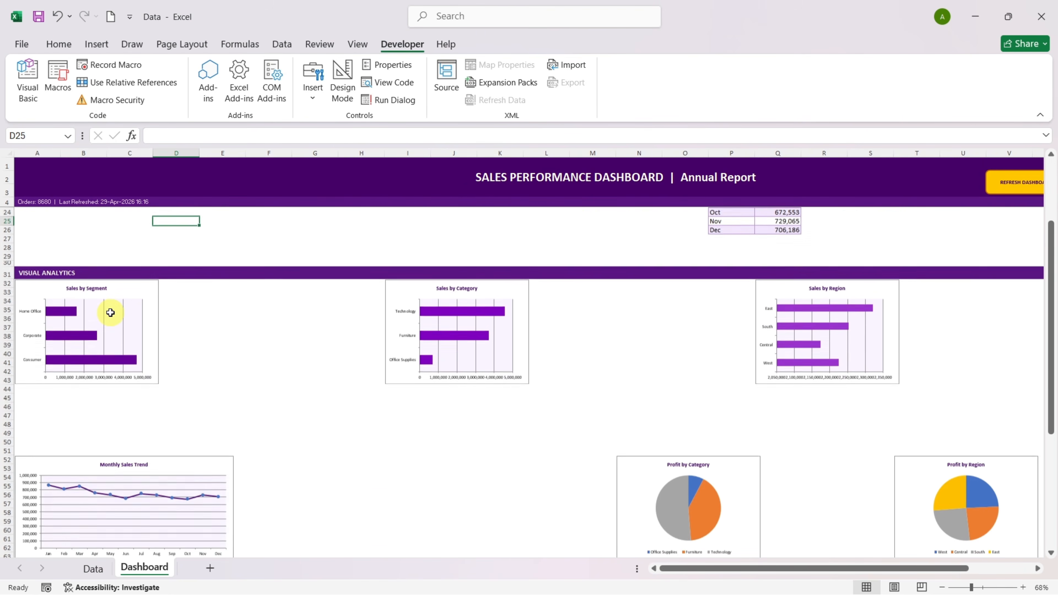
{"action": "scroll", "coordinate": [110, 312], "scroll_direction": "down", "scroll_amount": 1}
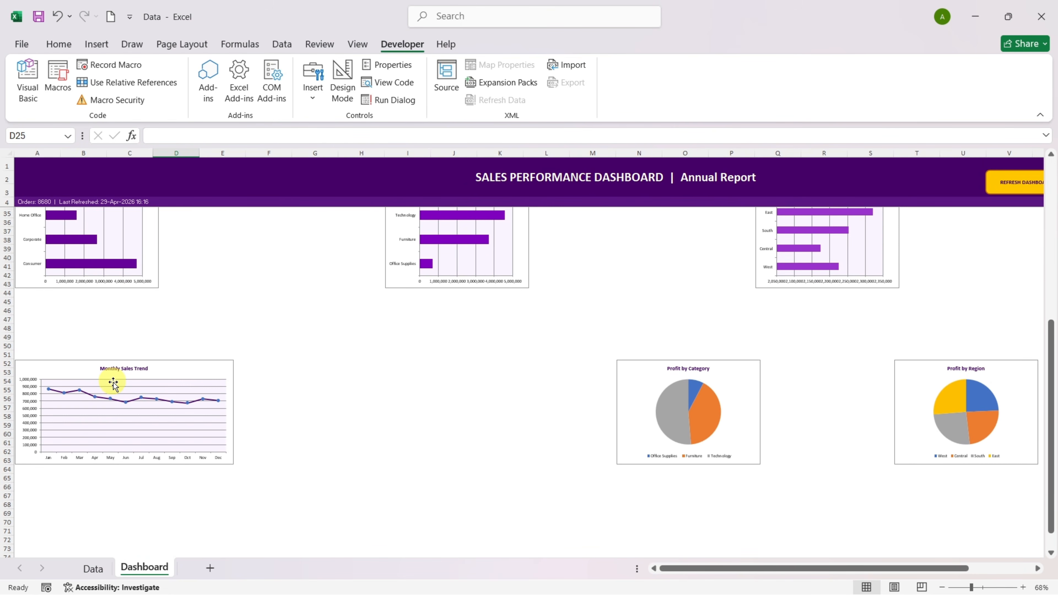
{"action": "scroll", "coordinate": [342, 433], "scroll_direction": "right", "scroll_amount": 4}
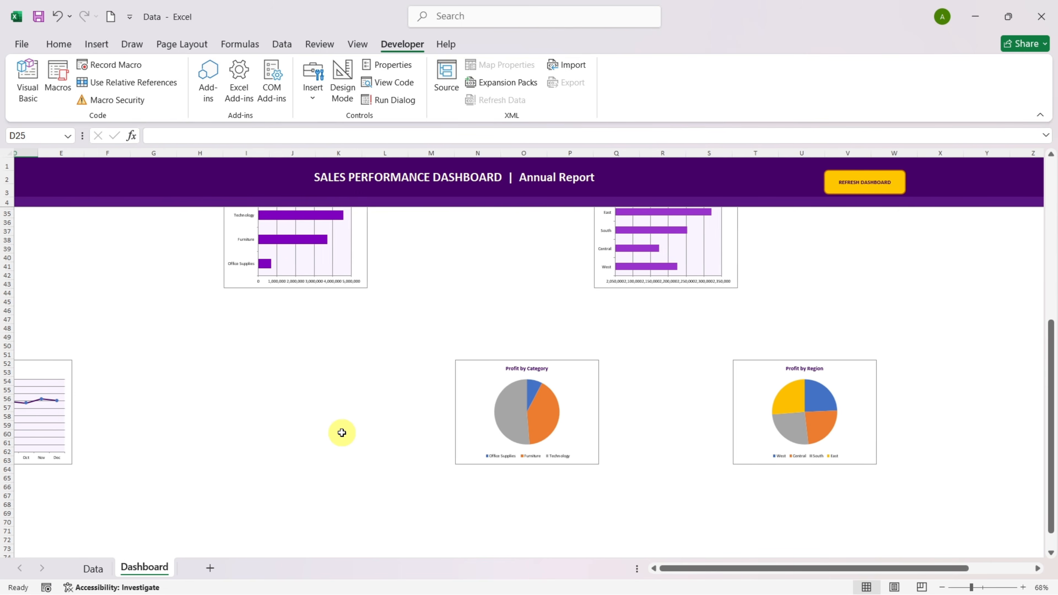
{"action": "scroll", "coordinate": [341, 433], "scroll_direction": "up", "scroll_amount": 2}
{"action": "scroll", "coordinate": [342, 433], "scroll_direction": "up", "scroll_amount": 8}
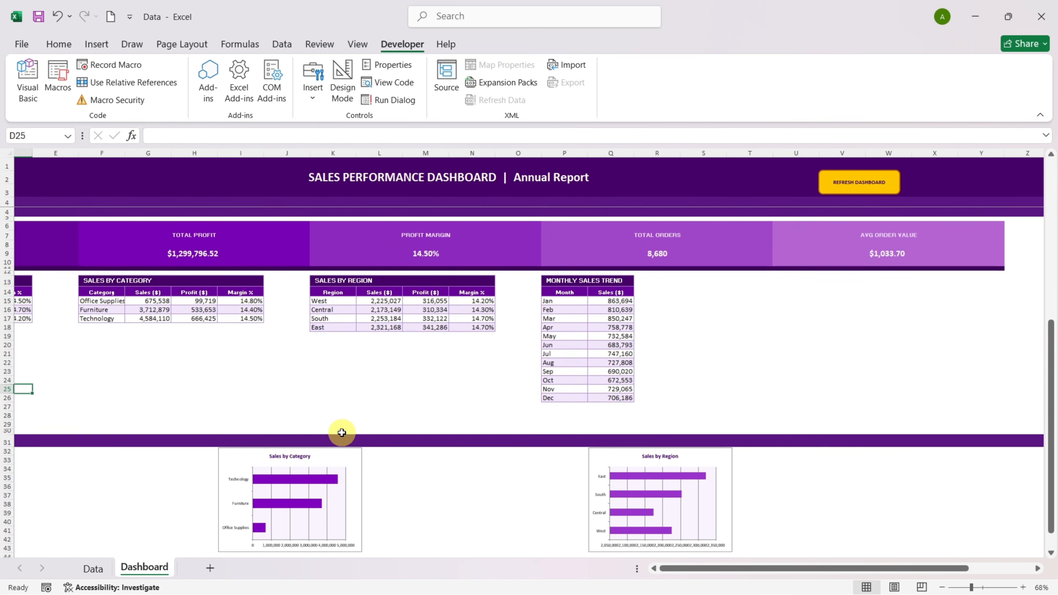
{"action": "scroll", "coordinate": [342, 433], "scroll_direction": "left", "scroll_amount": 4}
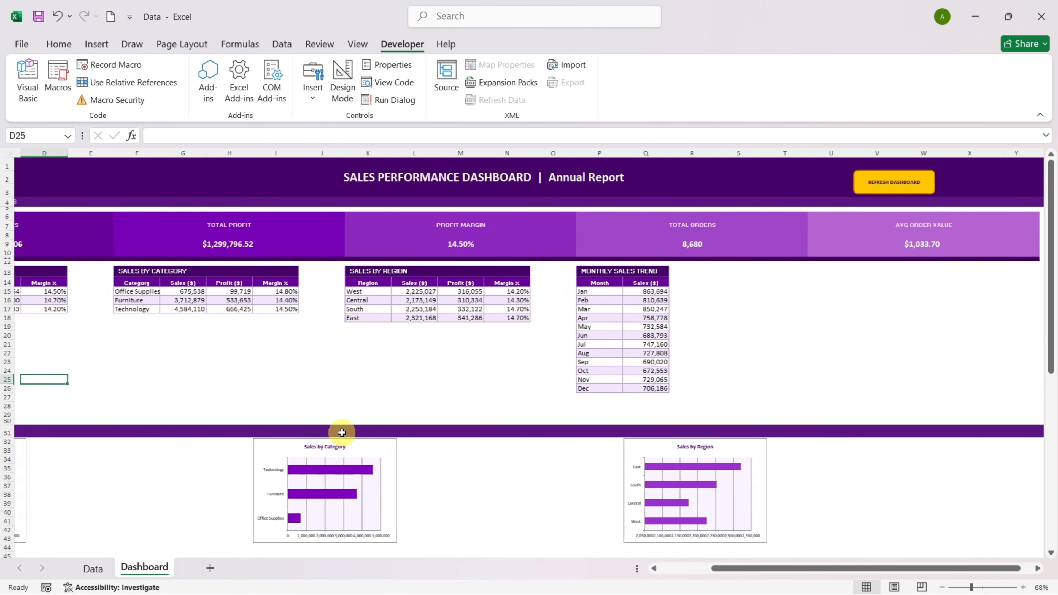
{"action": "scroll", "coordinate": [342, 433], "scroll_direction": "down", "scroll_amount": 2}
{"action": "scroll", "coordinate": [341, 433], "scroll_direction": "up", "scroll_amount": 2}
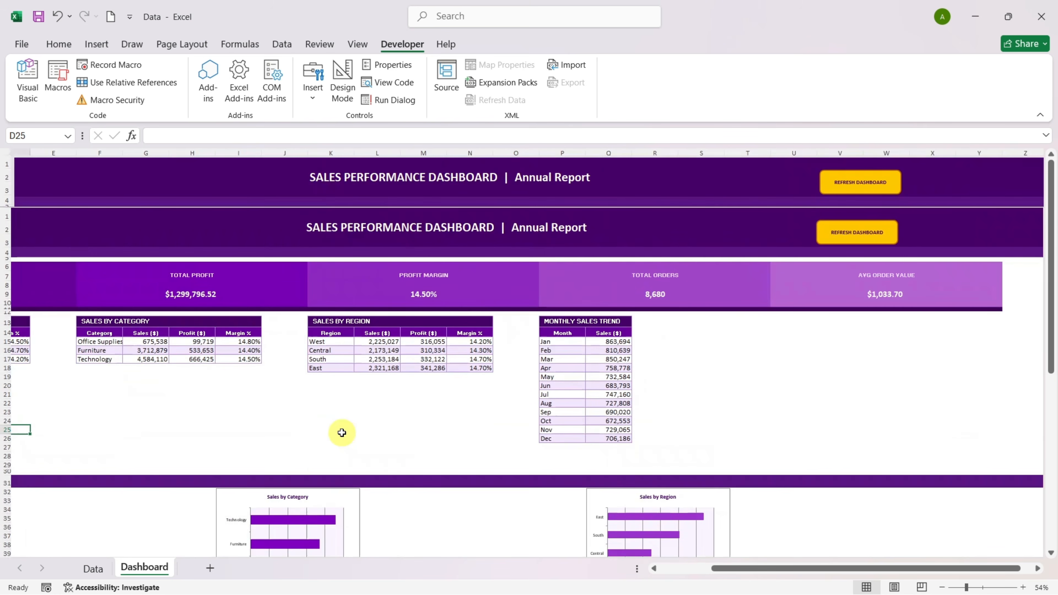